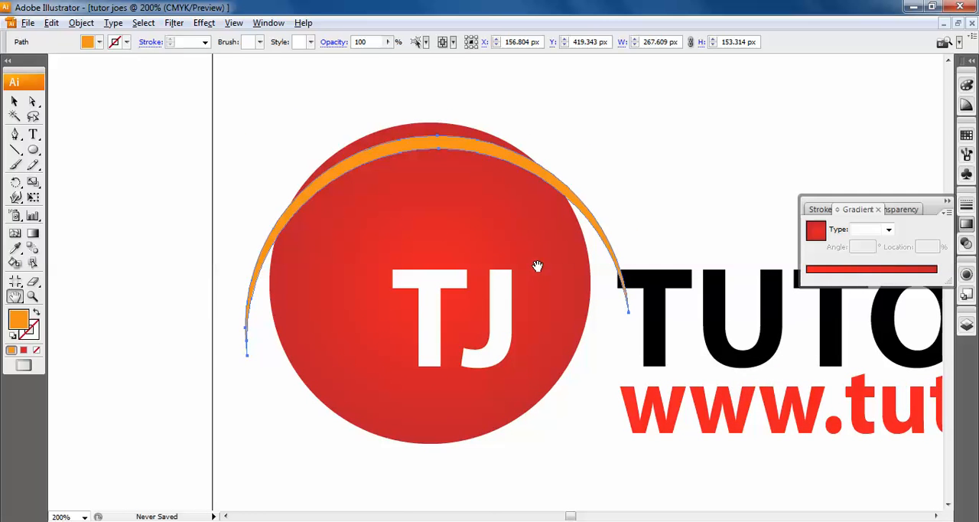
- Shift the orange arc slightly down over the red circle and shrink it to about 238 px wide by 129 px high
{"action": "key", "text": "ctrl+equal"}
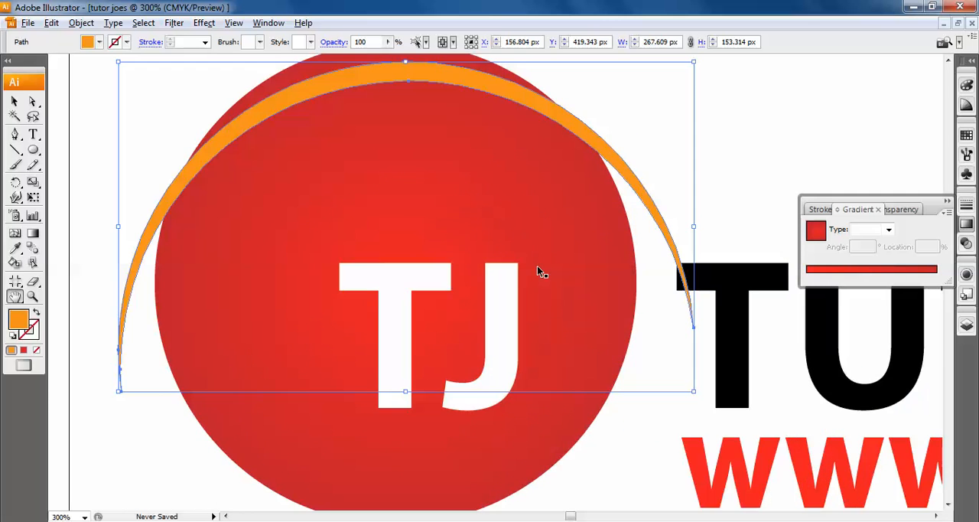
{"action": "left_click_drag", "start_coordinate": [537, 267], "coordinate": [549, 292]}
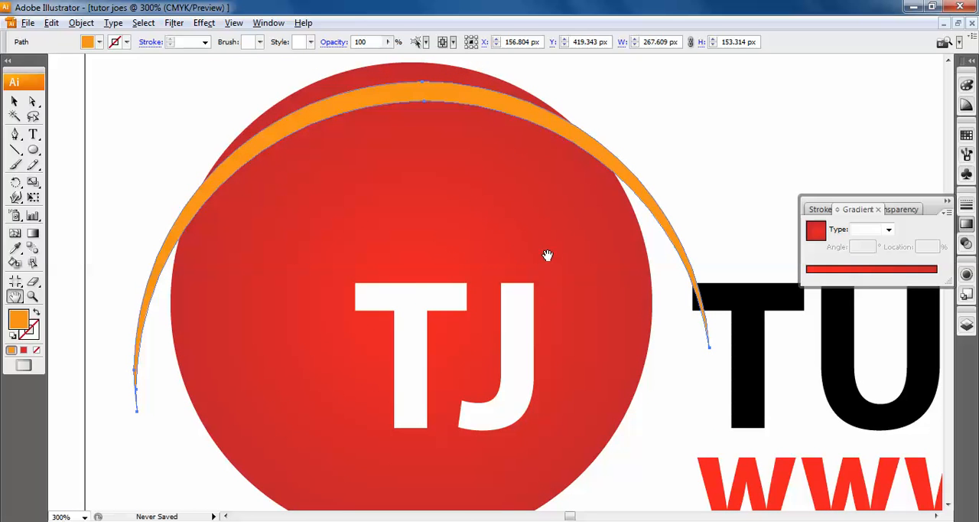
{"action": "left_click", "coordinate": [15, 101]}
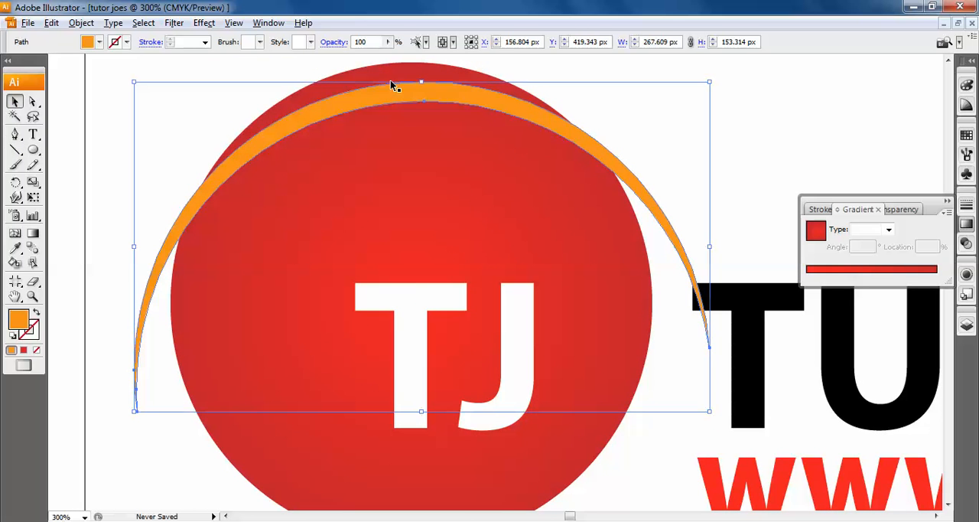
{"action": "mouse_move", "coordinate": [441, 89]}
{"action": "left_mouse_down"}
{"action": "mouse_move", "coordinate": [439, 77]}
{"action": "mouse_move", "coordinate": [441, 99]}
{"action": "left_mouse_up"}
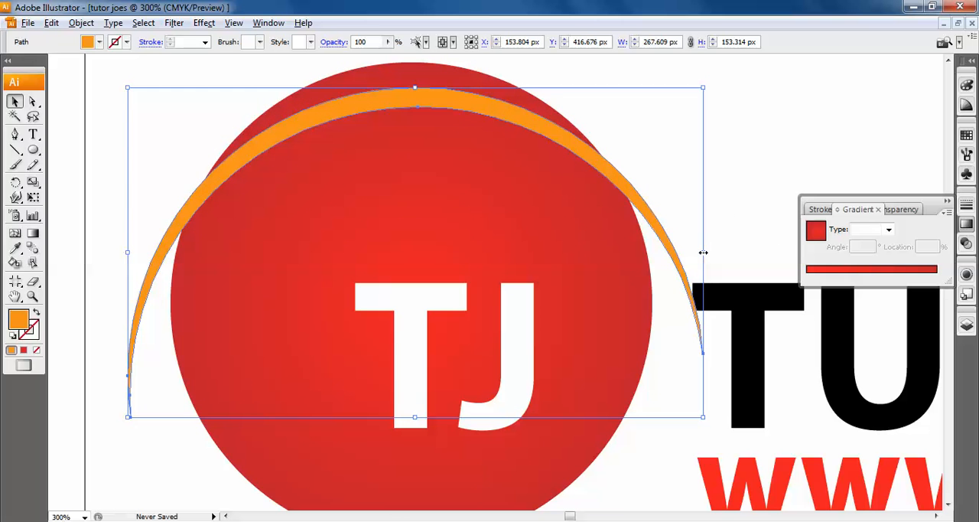
{"action": "left_click_drag", "start_coordinate": [702, 417], "coordinate": [640, 364]}
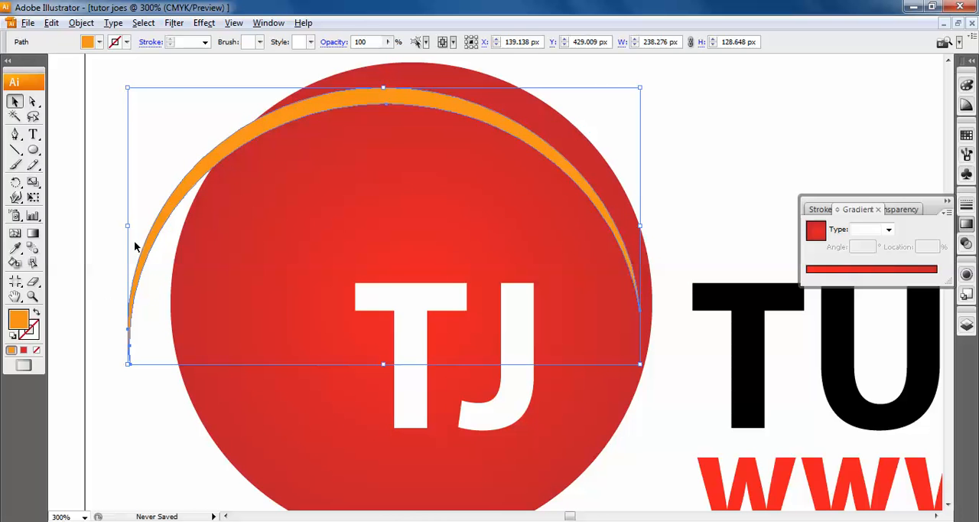
- Resize the orange arc from both sides to about 230 px wide, roughly matching the red circle's width
{"action": "left_click_drag", "start_coordinate": [127, 227], "coordinate": [175, 228]}
{"action": "left_click_drag", "start_coordinate": [640, 226], "coordinate": [670, 226]}
{"action": "left_click_drag", "start_coordinate": [191, 238], "coordinate": [148, 237]}
{"action": "key", "text": "shift+Right"}
{"action": "key", "text": "shift+Right"}
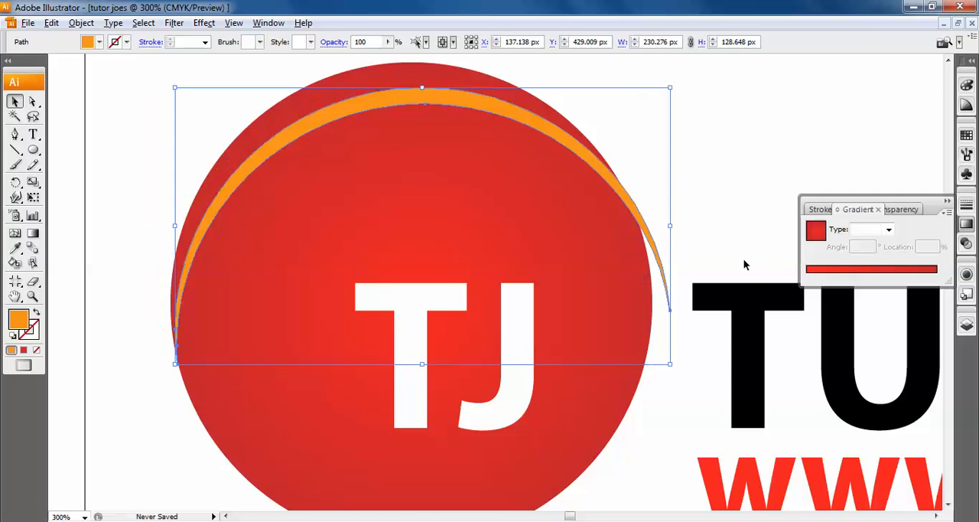
- Nudge the orange arc left and up so it is centred just inside the red circle's upper edge
{"action": "key", "text": "Left"}
{"action": "key", "text": "Left"}
{"action": "key", "text": "Left"}
{"action": "key", "text": "Left"}
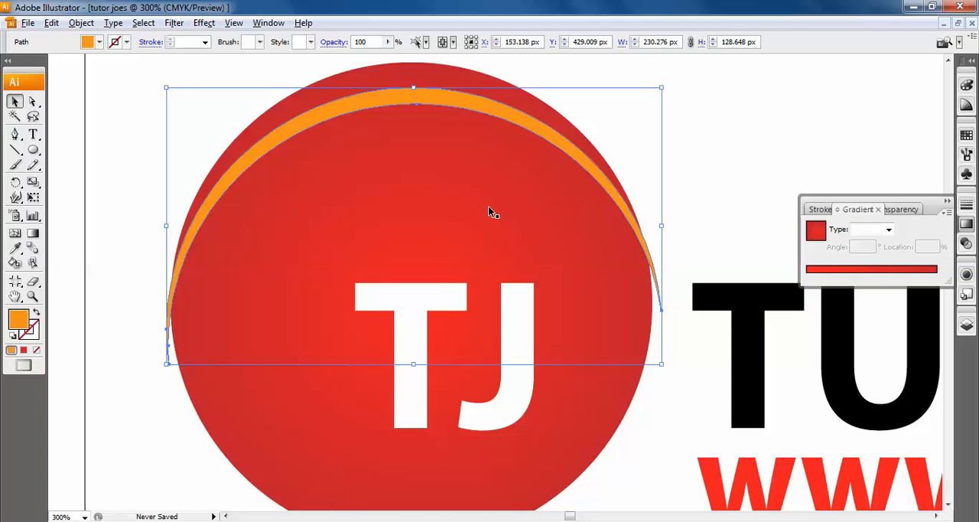
{"action": "key", "text": "Up"}
{"action": "key", "text": "Up"}
{"action": "key", "text": "Up"}
{"action": "key", "text": "Up"}
{"action": "key", "text": "Up"}
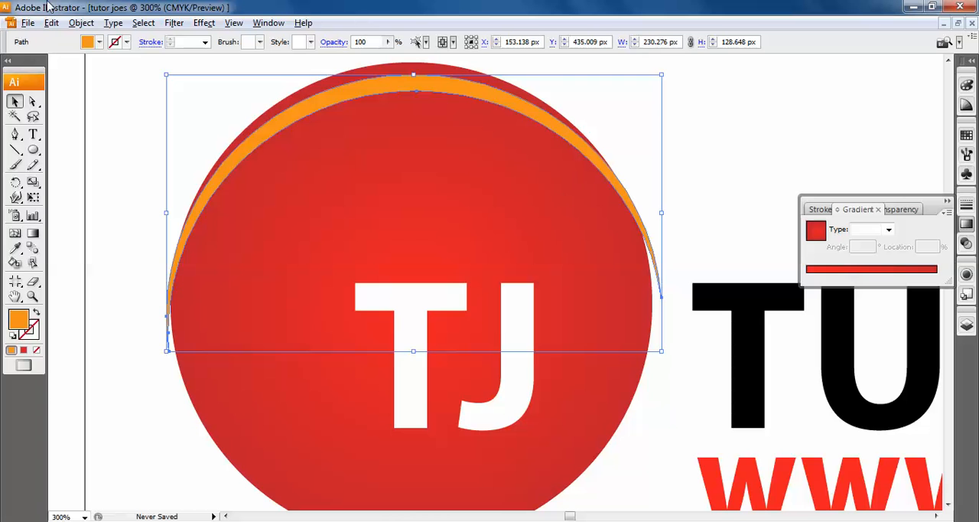
- Fill the orange arc with white and fine-tune its position near the circle's upper edge
{"action": "left_click", "coordinate": [99, 42]}
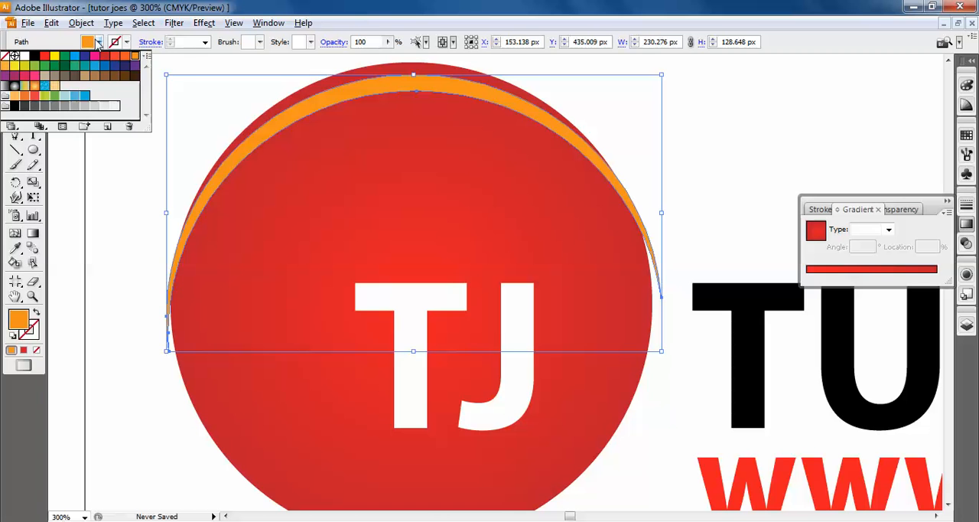
{"action": "left_click", "coordinate": [15, 57]}
{"action": "left_click", "coordinate": [779, 120]}
{"action": "left_click", "coordinate": [779, 121]}
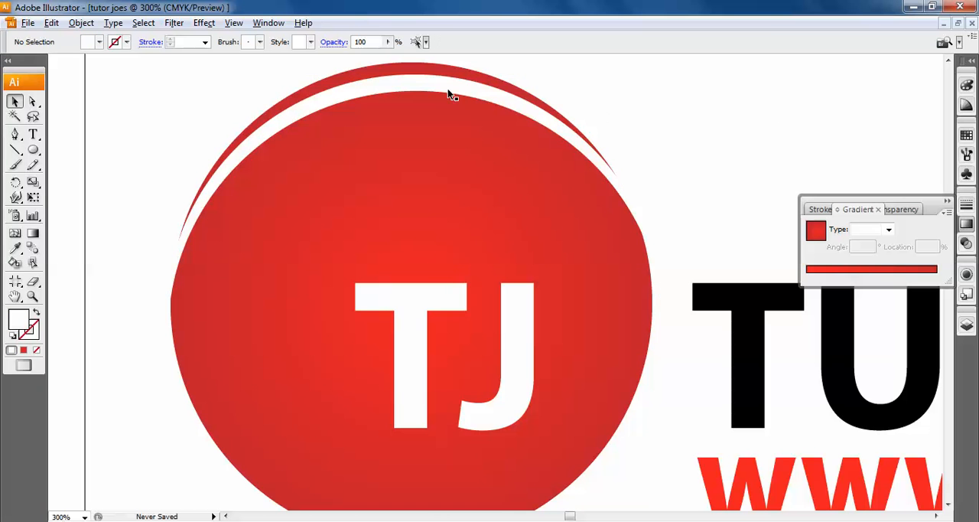
{"action": "left_click", "coordinate": [450, 94]}
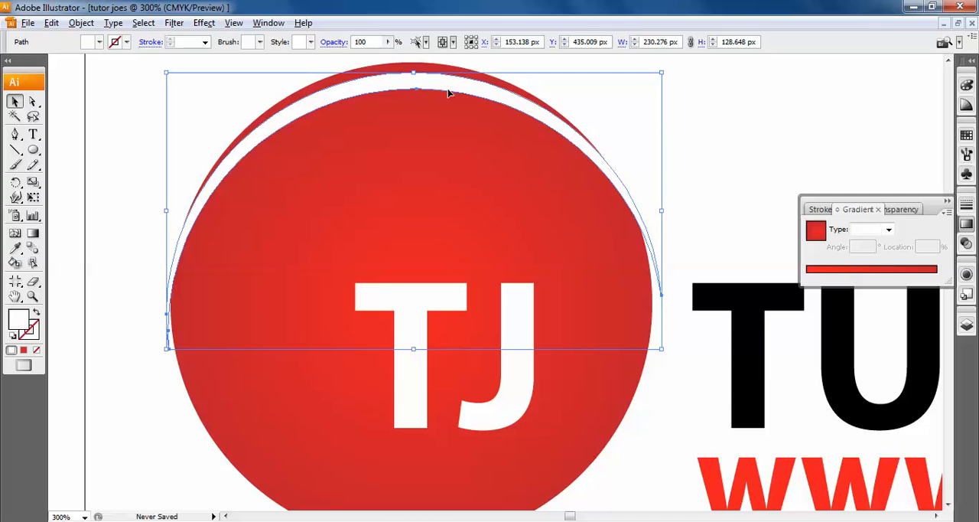
{"action": "left_click", "coordinate": [694, 186]}
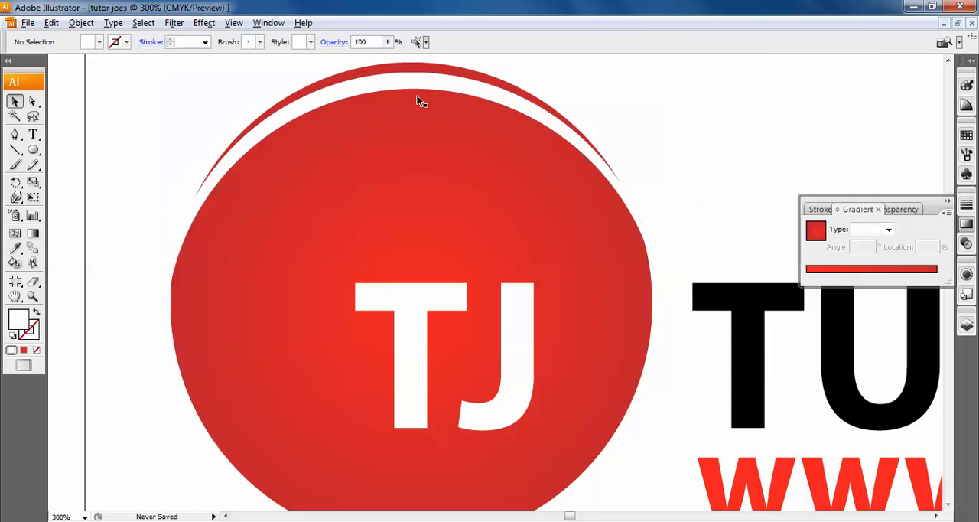
- Copy the white arc, paste a duplicate, and shift the duplicate left over the red circle
{"action": "left_click", "coordinate": [412, 91]}
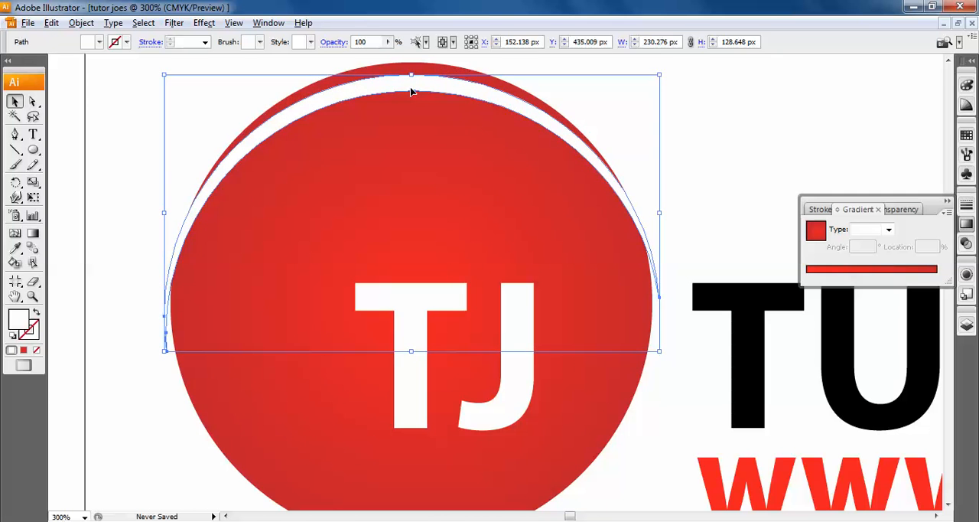
{"action": "left_click", "coordinate": [51, 22]}
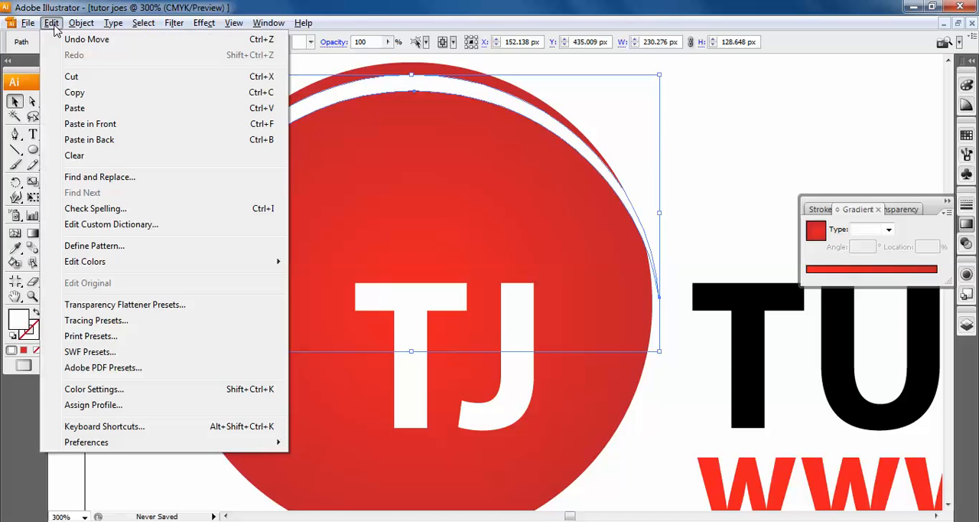
{"action": "left_click", "coordinate": [86, 92]}
{"action": "left_click", "coordinate": [51, 22]}
{"action": "left_click", "coordinate": [76, 108]}
{"action": "key", "text": "shift+Left"}
{"action": "key", "text": "shift+Left"}
{"action": "key", "text": "shift+Left"}
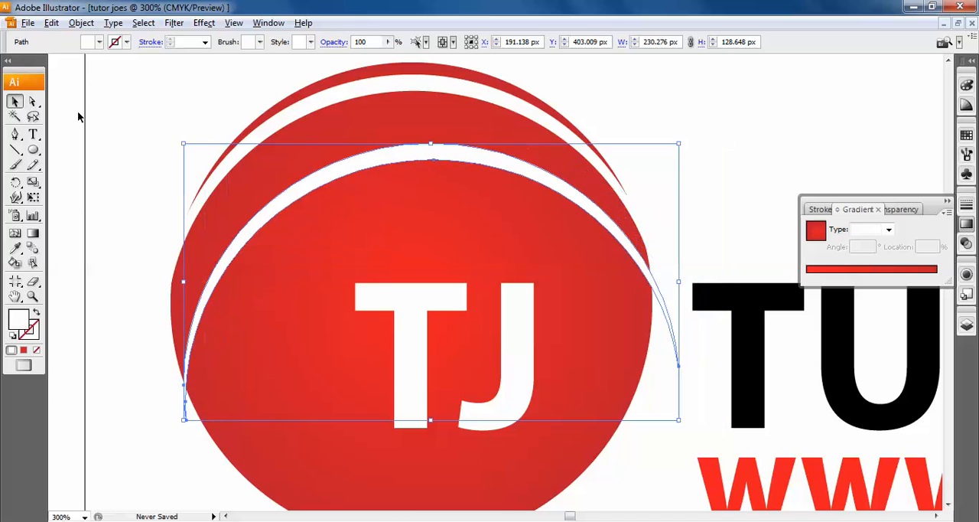
- Nudge the pasted arc up and left until it sits centred beneath the first arc, leaving a thin red stripe between them
{"action": "key", "text": "shift+Up"}
{"action": "key", "text": "shift+Up"}
{"action": "key", "text": "Left"}
{"action": "key", "text": "Left"}
{"action": "key", "text": "Left"}
{"action": "key", "text": "Left"}
{"action": "key", "text": "Left"}
{"action": "key", "text": "Left"}
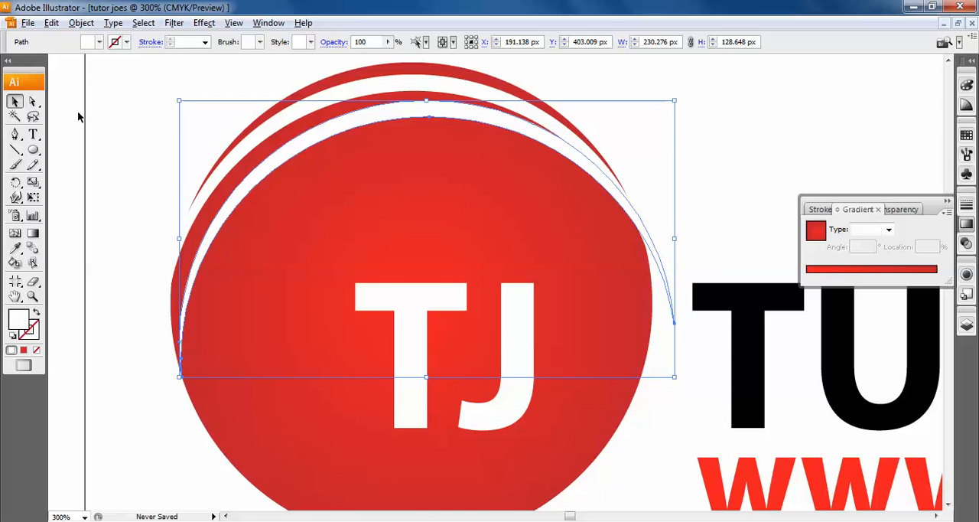
{"action": "key", "text": "Left"}
{"action": "key", "text": "Left"}
{"action": "key", "text": "Left"}
{"action": "key", "text": "Left"}
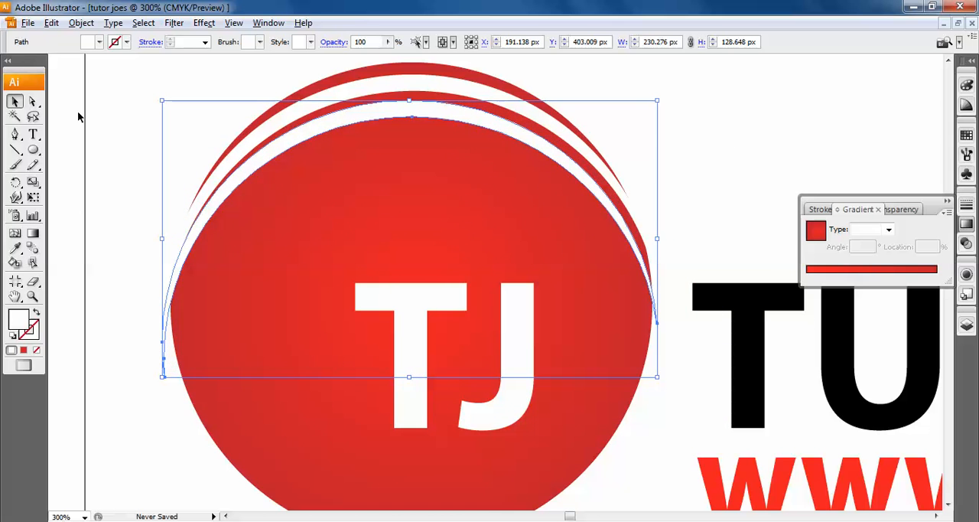
{"action": "key", "text": "Down"}
{"action": "key", "text": "Right"}
{"action": "key", "text": "Right"}
{"action": "key", "text": "Right"}
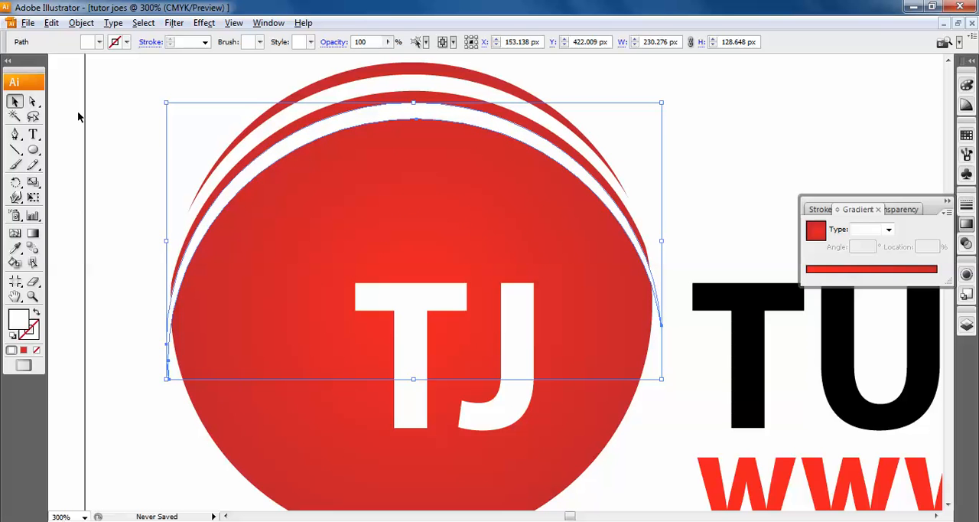
{"action": "key", "text": "Up"}
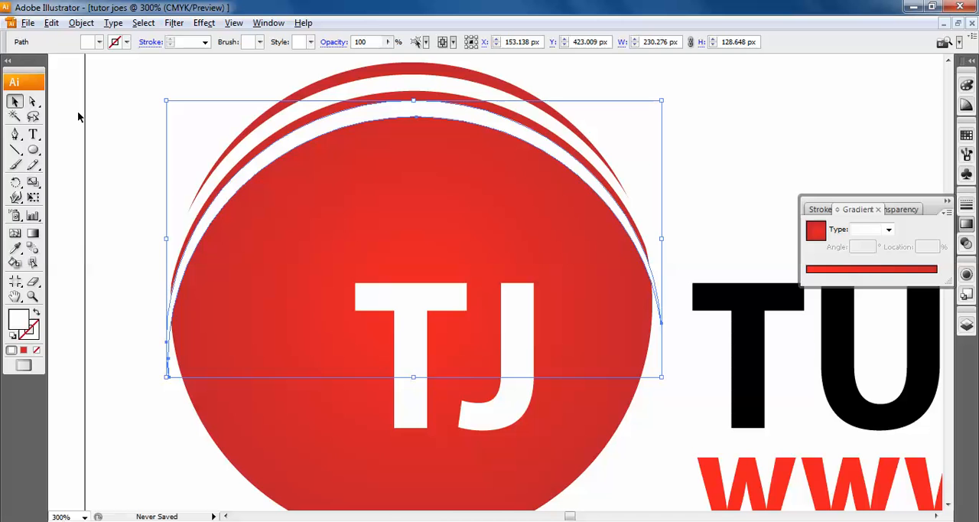
- Duplicate the second white arc and position the copy just below it, leaving another thin red stripe
{"action": "key", "text": "ctrl+c"}
{"action": "key", "text": "ctrl+v"}
{"action": "left_click_drag", "start_coordinate": [470, 157], "coordinate": [396, 143]}
{"action": "key", "text": "Up"}
{"action": "key", "text": "Up"}
{"action": "key", "text": "Up"}
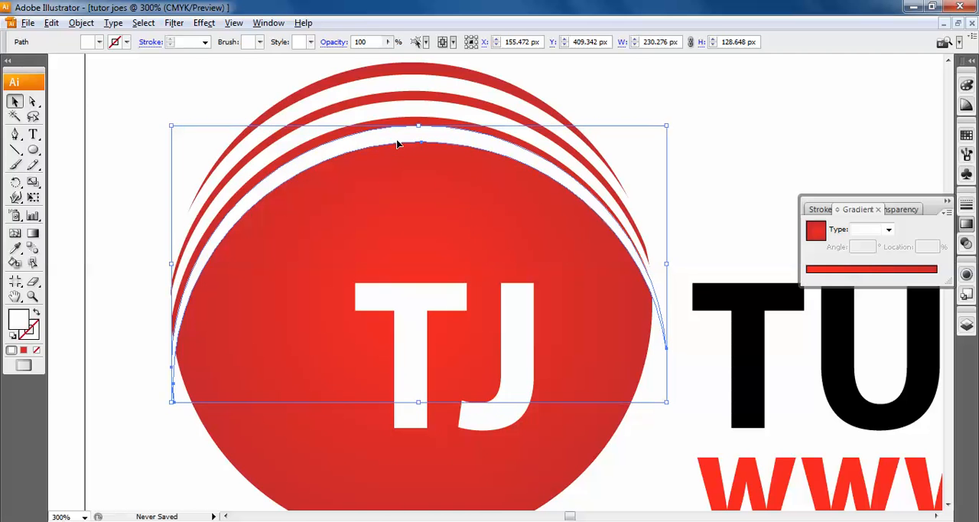
{"action": "key", "text": "Down"}
{"action": "key", "text": "Down"}
{"action": "key", "text": "Down"}
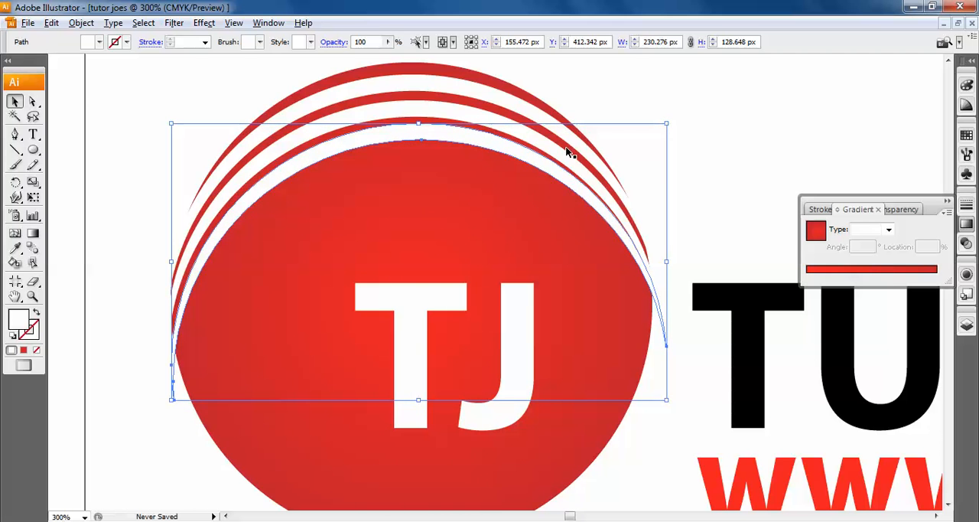
{"action": "key", "text": "ctrl+minus"}
{"action": "key", "text": "ctrl+plus"}
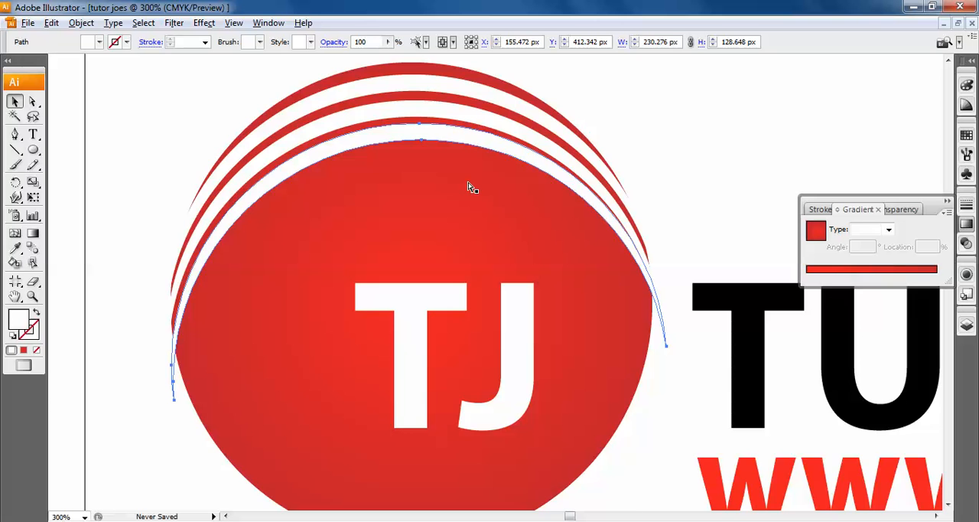
{"action": "key", "text": "ctrl+plus"}
{"action": "key", "text": "ctrl+minus"}
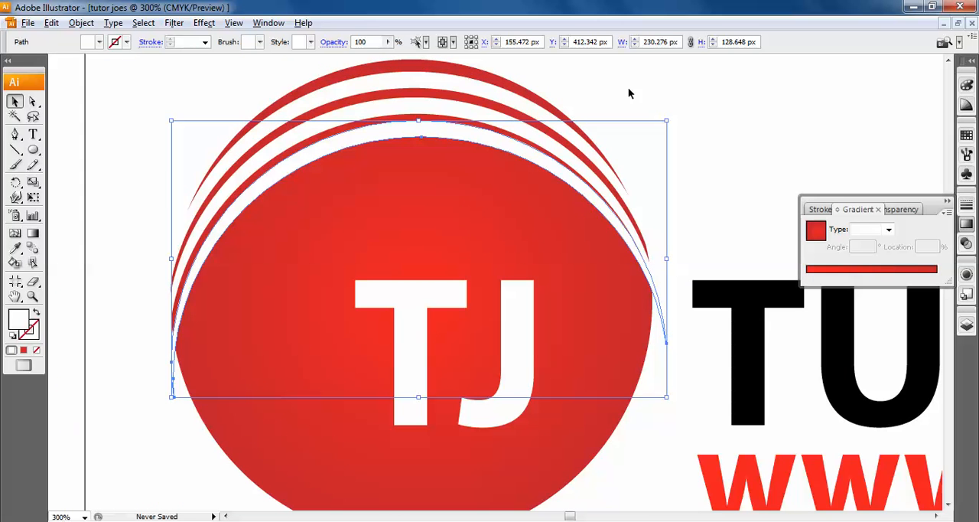
{"action": "key", "text": "ctrl+plus"}
{"action": "key", "text": "ctrl+minus"}
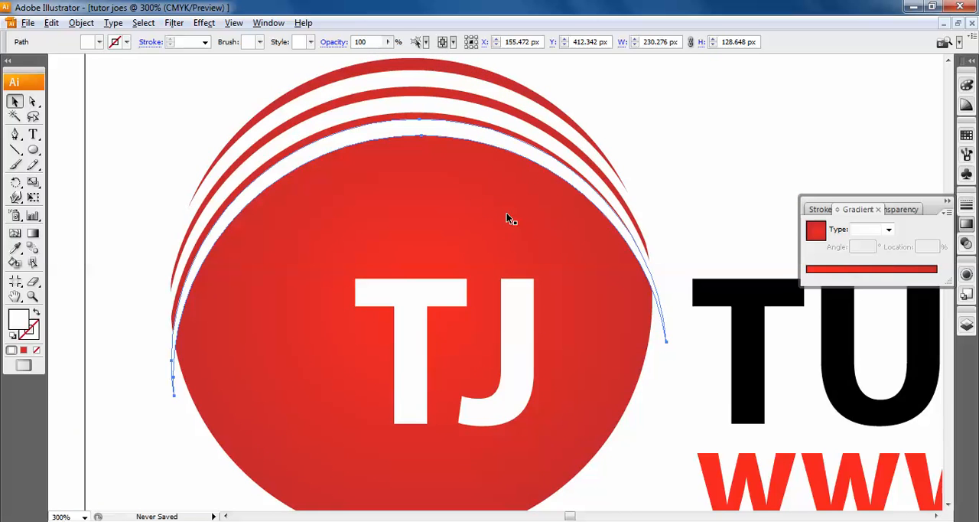
{"action": "left_click_drag", "start_coordinate": [431, 141], "coordinate": [468, 183]}
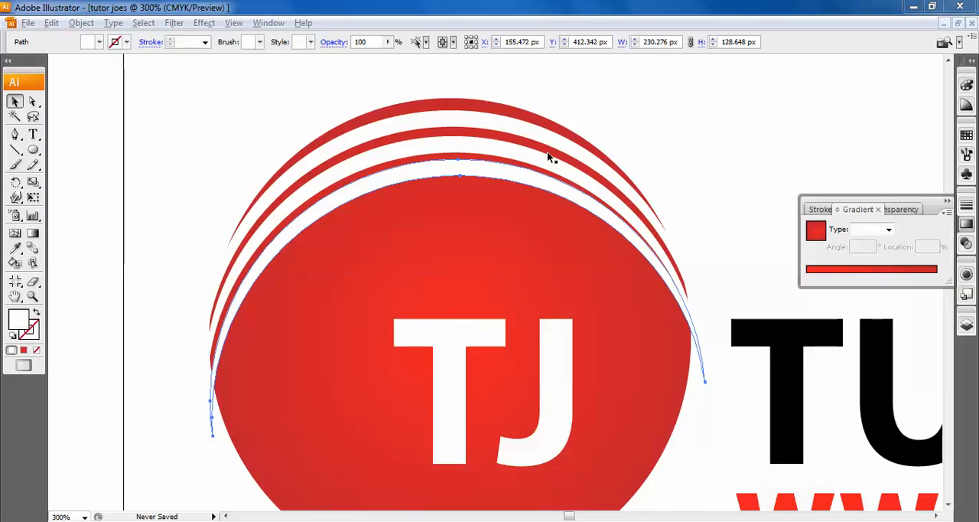
- Use the lowest white arc to cut the red circle with Divide Objects Below, and deselect the result
{"action": "left_click", "coordinate": [508, 173]}
{"action": "left_click", "coordinate": [505, 182]}
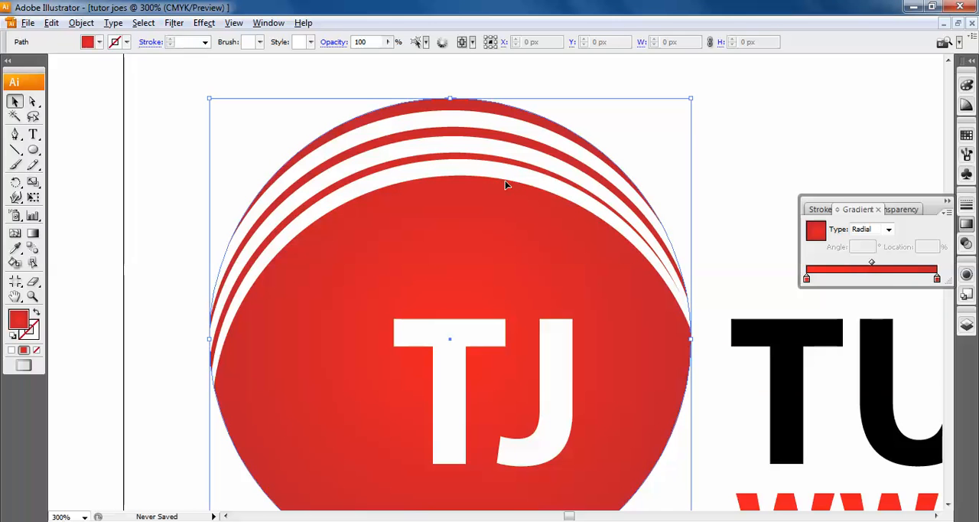
{"action": "left_click", "coordinate": [505, 177]}
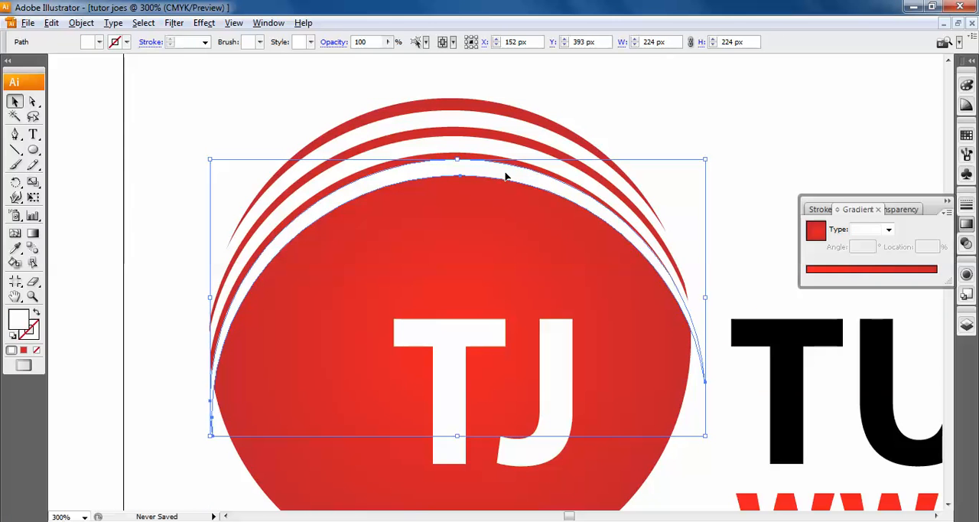
{"action": "left_click", "coordinate": [80, 22]}
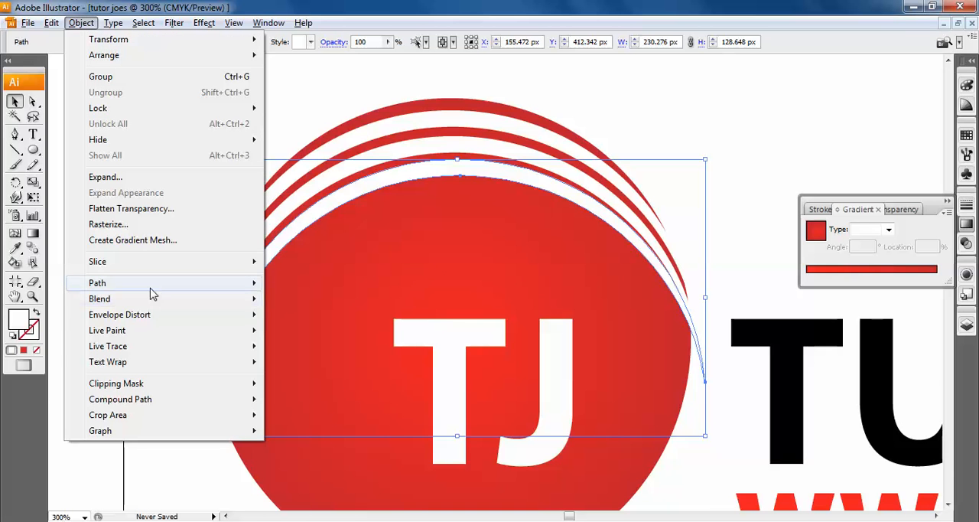
{"action": "mouse_move", "coordinate": [151, 290]}
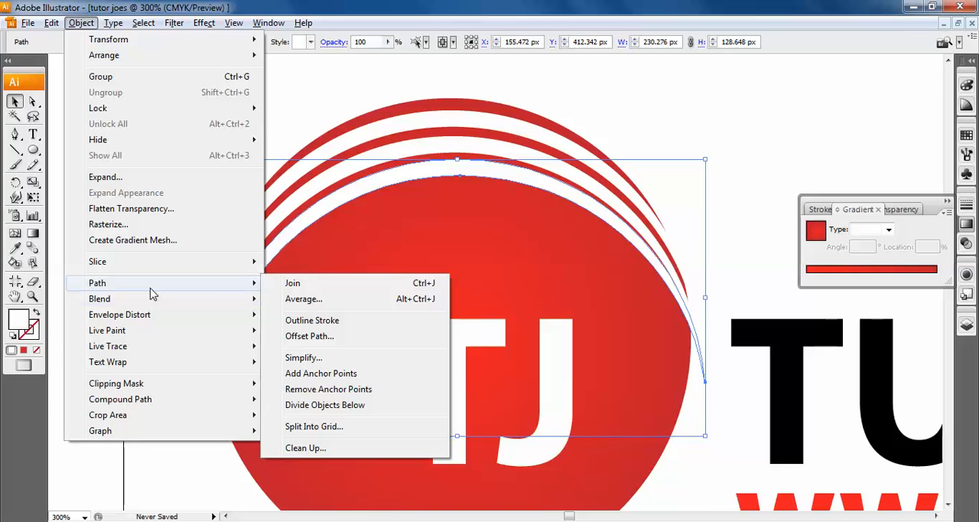
{"action": "left_click", "coordinate": [409, 405]}
{"action": "left_click", "coordinate": [736, 133]}
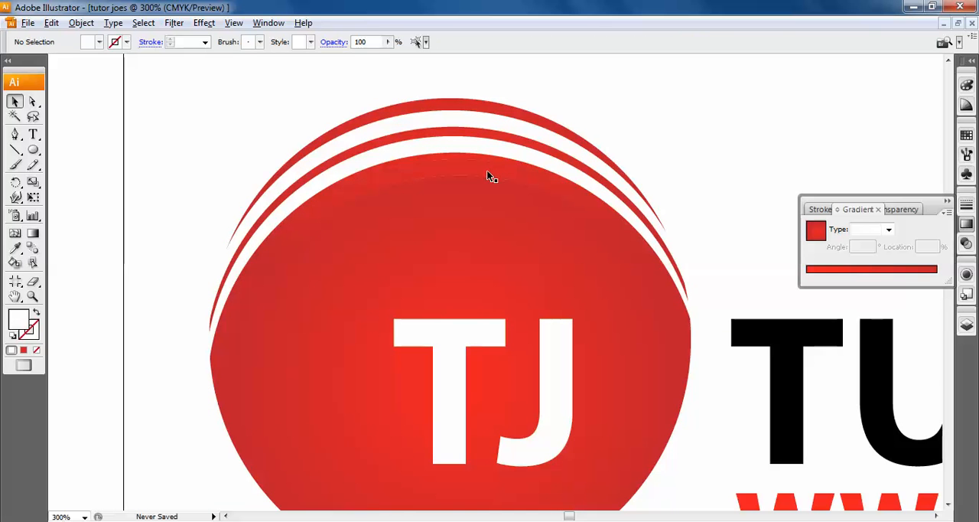
- Apply Divide Objects Below with the remaining lower white arc to cut the shapes beneath it
{"action": "left_click", "coordinate": [465, 176]}
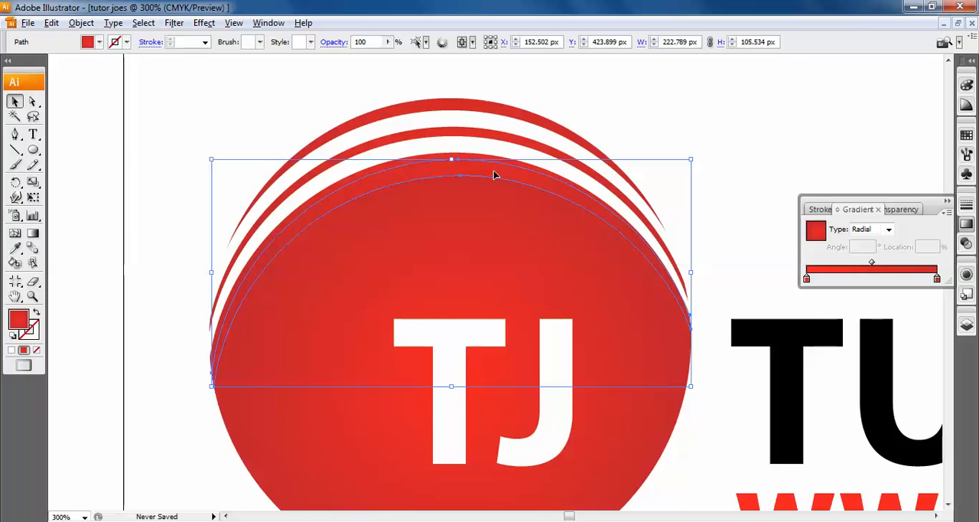
{"action": "left_click", "coordinate": [460, 140]}
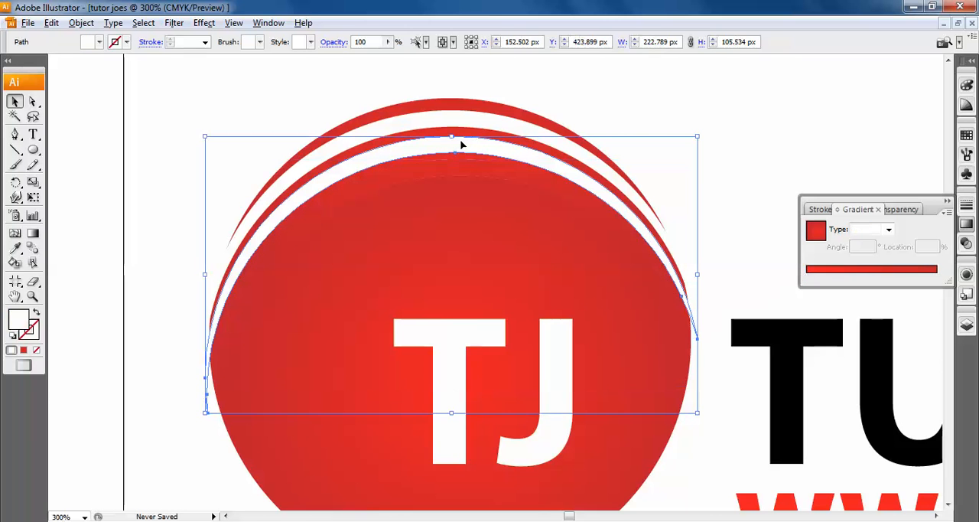
{"action": "left_click", "coordinate": [89, 24]}
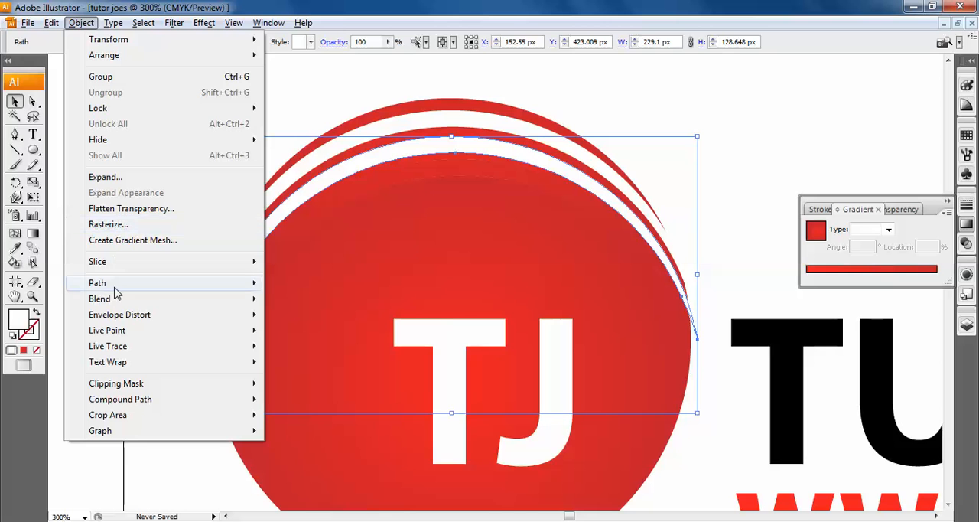
{"action": "mouse_move", "coordinate": [116, 292]}
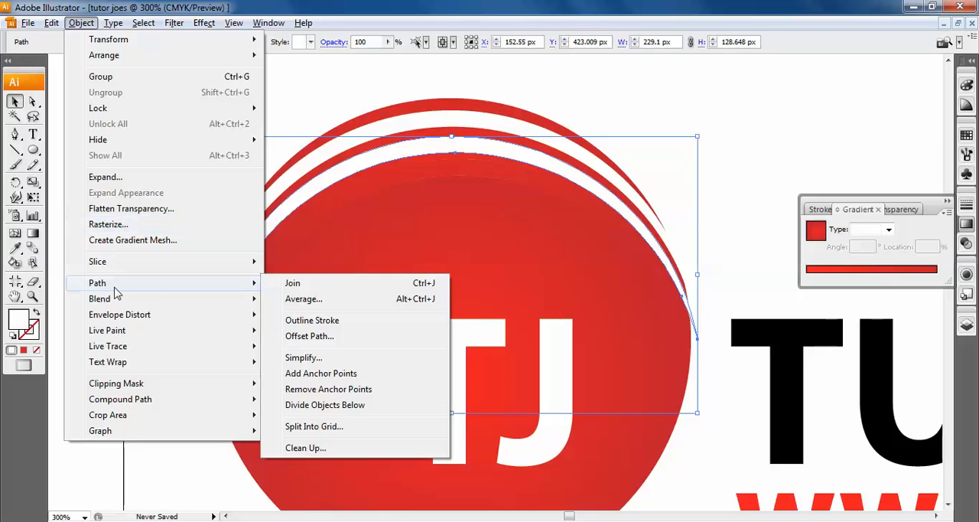
{"action": "left_click", "coordinate": [368, 409]}
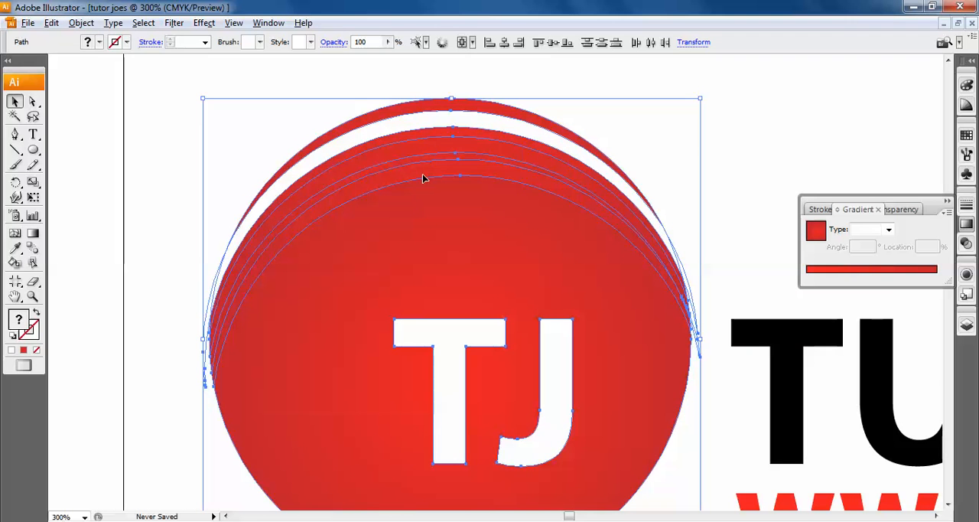
- Use the uppermost white arc to cut the shapes beneath it with Divide Objects Below, and deselect the result
{"action": "left_click", "coordinate": [527, 76]}
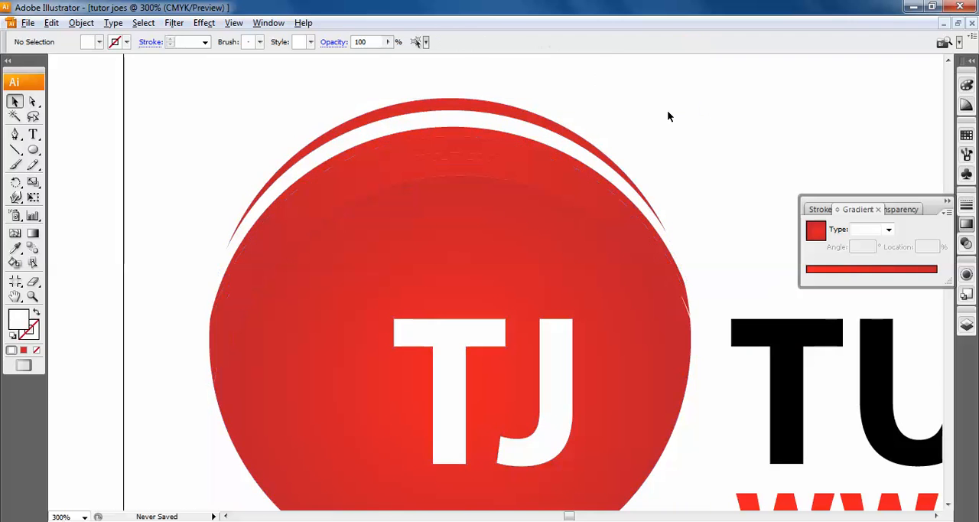
{"action": "left_click", "coordinate": [404, 131]}
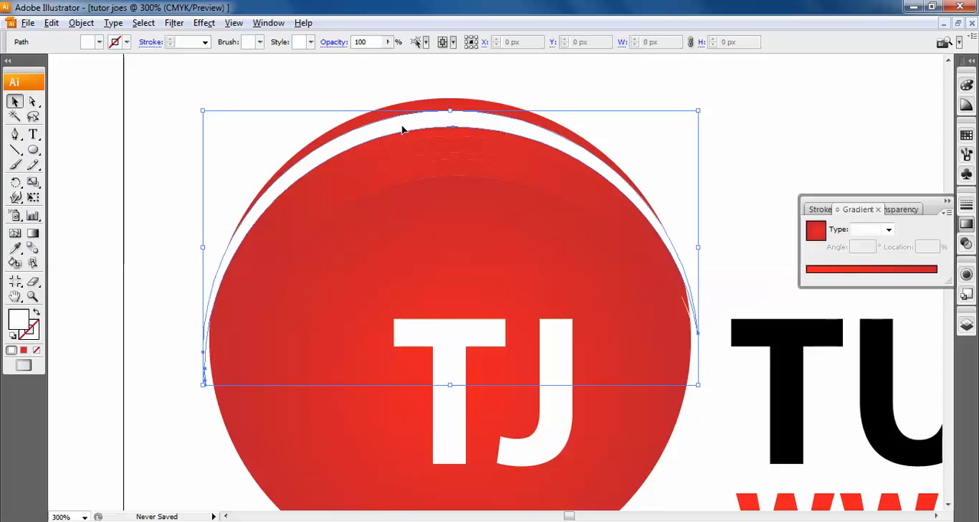
{"action": "left_click", "coordinate": [88, 28]}
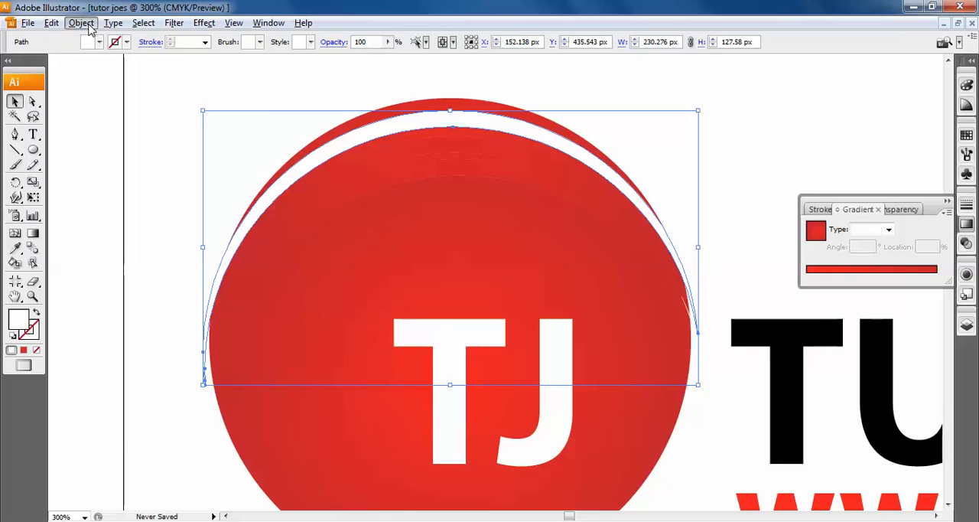
{"action": "mouse_move", "coordinate": [127, 286]}
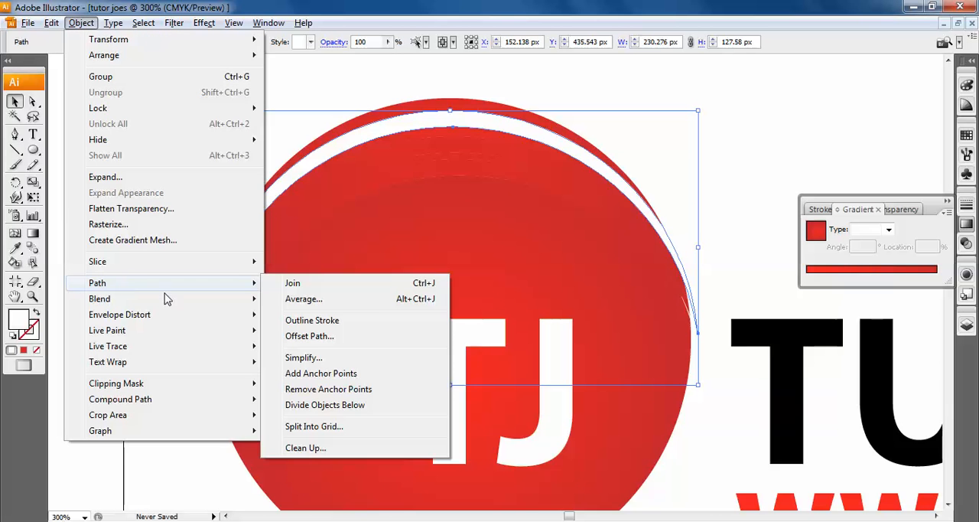
{"action": "left_click", "coordinate": [423, 405]}
{"action": "left_click", "coordinate": [676, 209]}
- Examine the divided circle by selecting the curved pieces in its upper part one after another
{"action": "scroll", "coordinate": [413, 371], "scroll_direction": "down", "scroll_amount": 1}
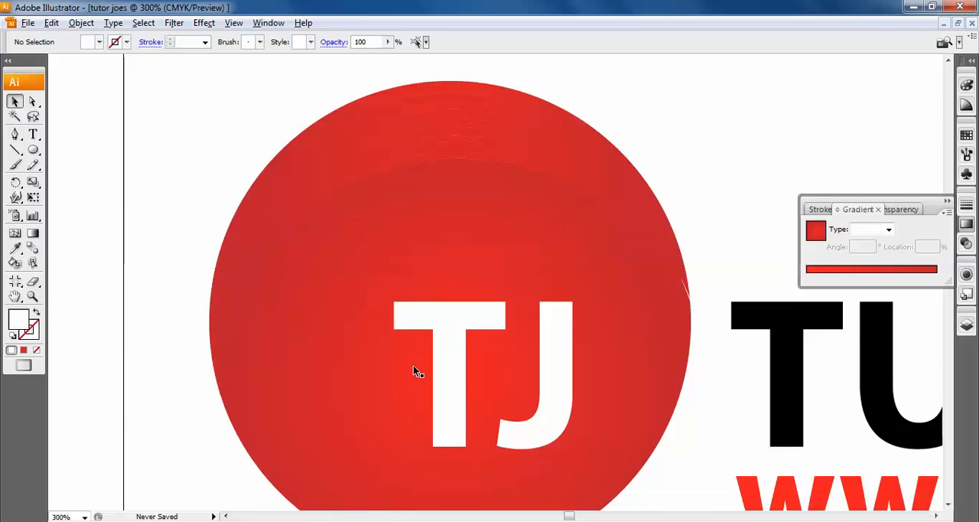
{"action": "scroll", "coordinate": [413, 371], "scroll_direction": "down", "scroll_amount": 5}
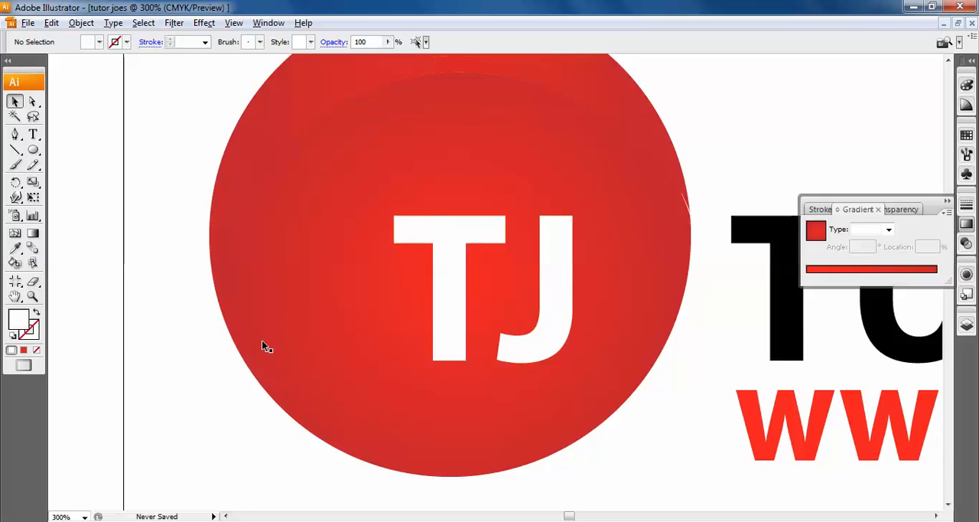
{"action": "scroll", "coordinate": [632, 397], "scroll_direction": "up", "scroll_amount": 8}
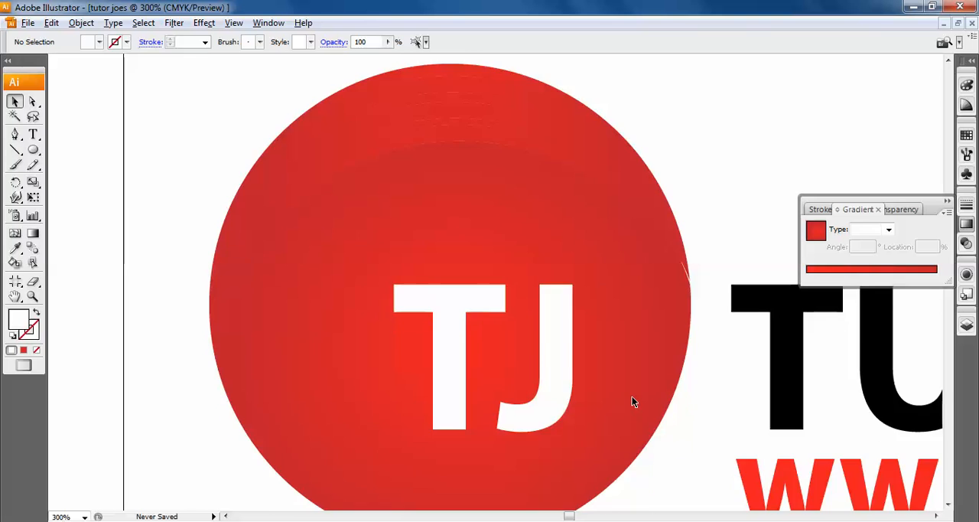
{"action": "left_click", "coordinate": [463, 147]}
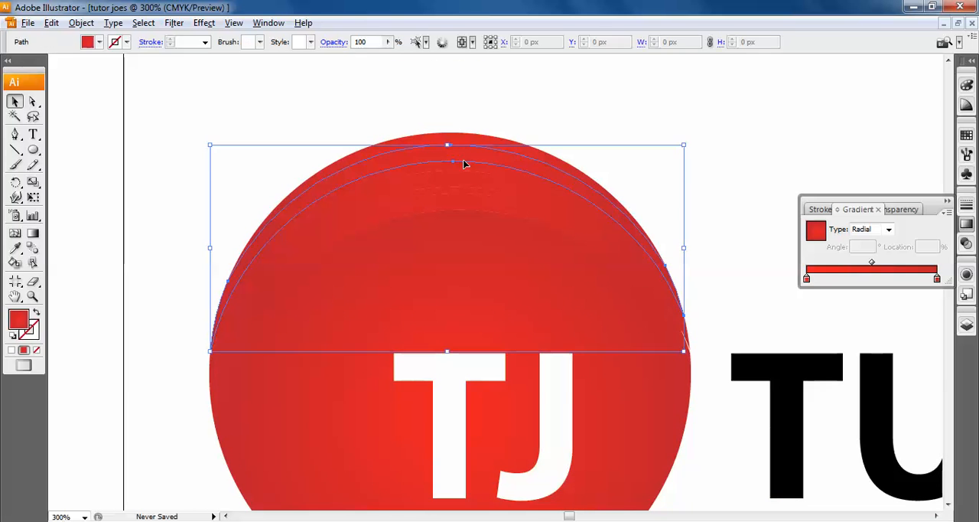
{"action": "left_click", "coordinate": [465, 171]}
{"action": "left_click", "coordinate": [467, 204]}
{"action": "left_click", "coordinate": [467, 184]}
{"action": "left_click", "coordinate": [461, 146]}
{"action": "left_click", "coordinate": [513, 112]}
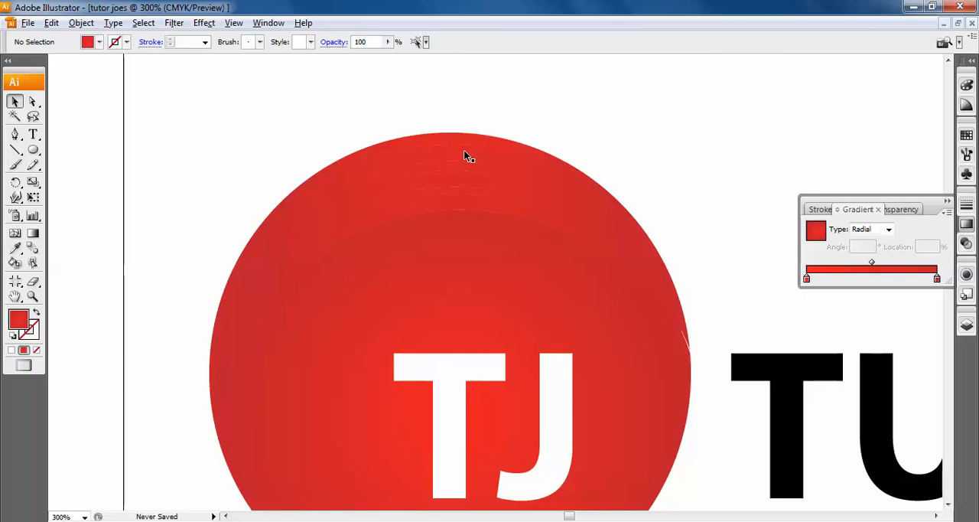
- Delete the three curved pieces cut by the arcs from the upper part of the circle, leaving white gaps
{"action": "key", "text": "ctrl+plus"}
{"action": "key", "text": "ctrl+plus"}
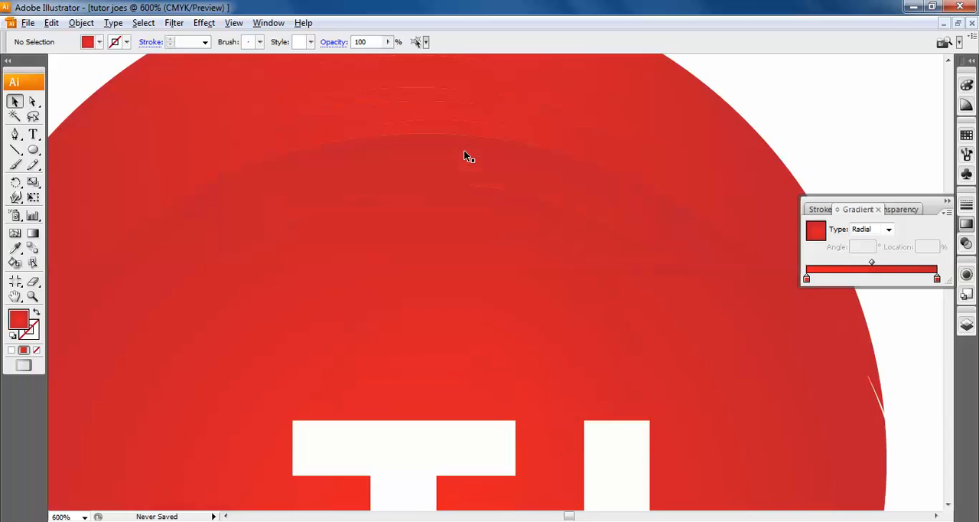
{"action": "scroll", "coordinate": [463, 149], "scroll_direction": "up", "scroll_amount": 2}
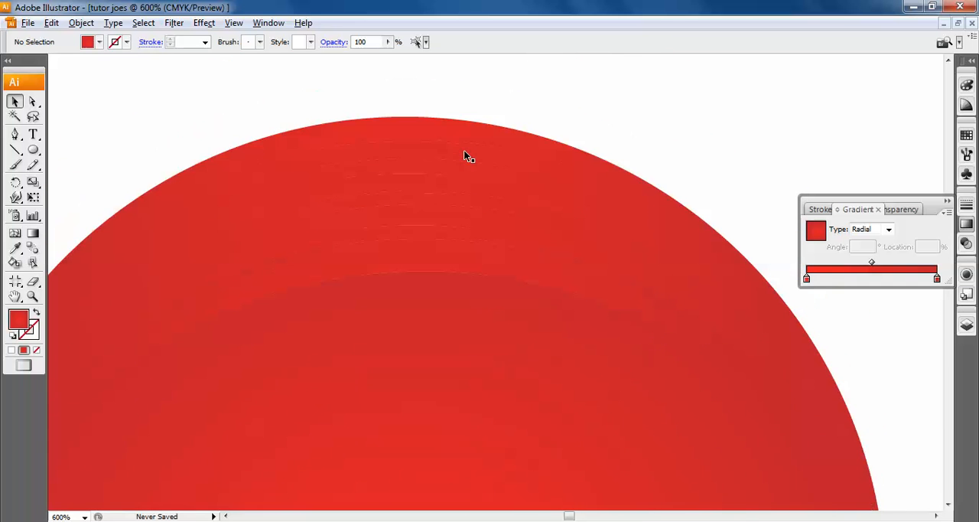
{"action": "left_click", "coordinate": [410, 158]}
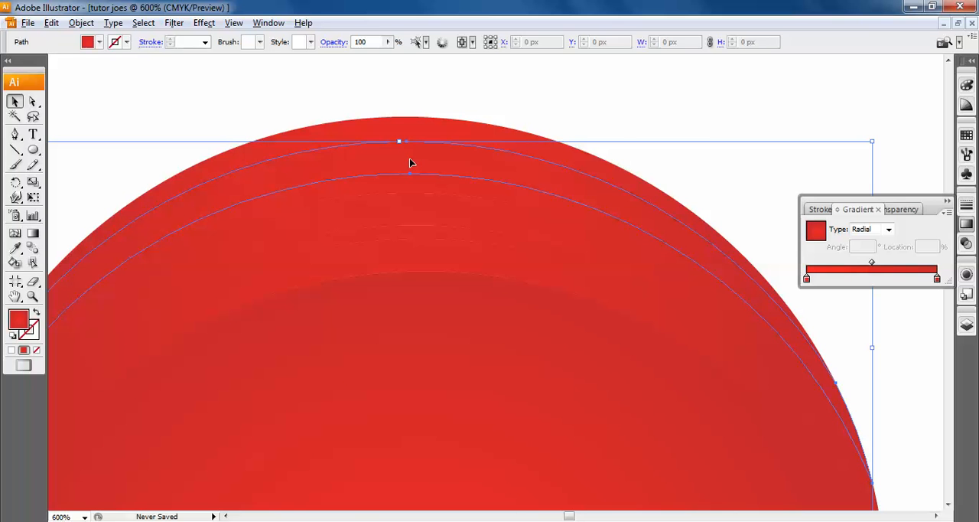
{"action": "key", "text": "Delete"}
{"action": "left_click", "coordinate": [421, 202]}
{"action": "key", "text": "Delete"}
{"action": "left_click", "coordinate": [424, 253]}
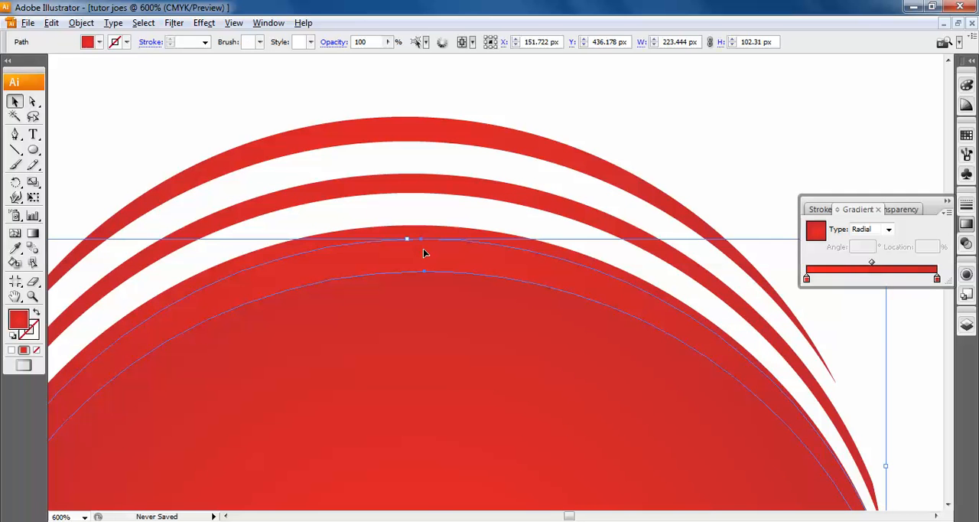
{"action": "key", "text": "Delete"}
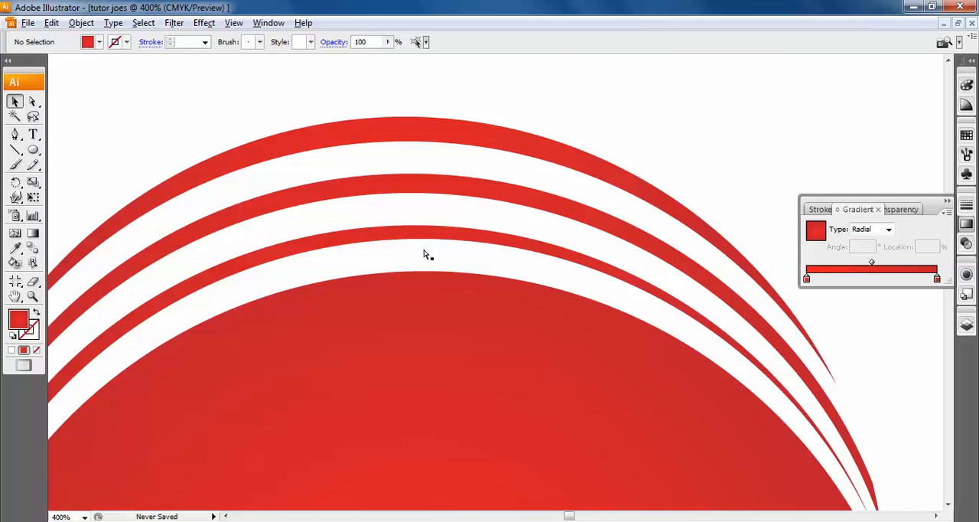
- Check the second and third red stripes above the circle and look over the complete logo with its text
{"action": "key", "text": "ctrl+minus"}
{"action": "key", "text": "ctrl+minus"}
{"action": "key", "text": "ctrl+minus"}
{"action": "scroll", "coordinate": [425, 252], "scroll_direction": "down", "scroll_amount": 2}
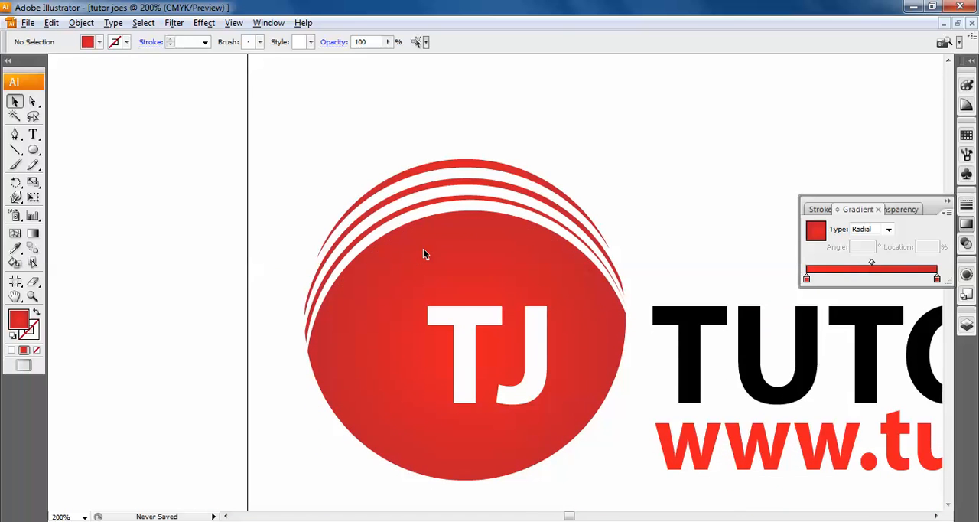
{"action": "left_click", "coordinate": [441, 183]}
{"action": "left_click", "coordinate": [439, 186]}
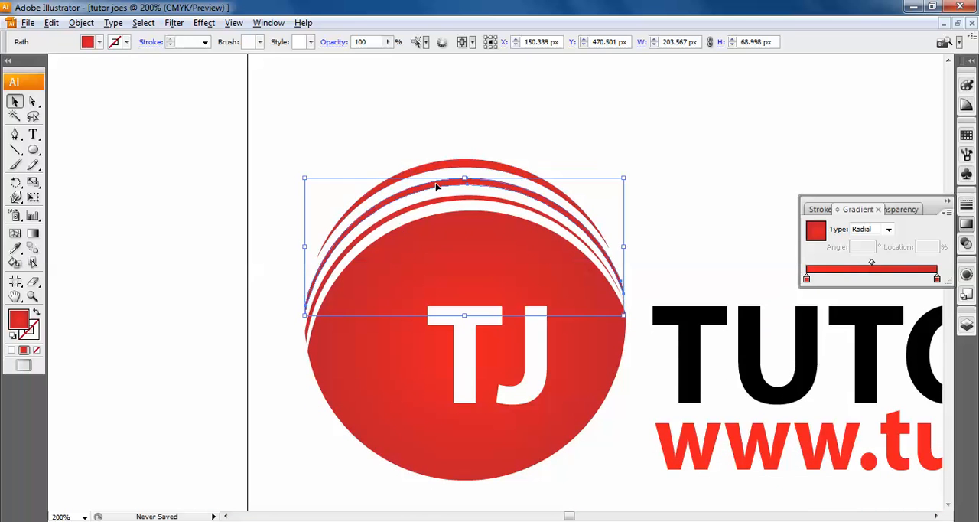
{"action": "left_click", "coordinate": [437, 207]}
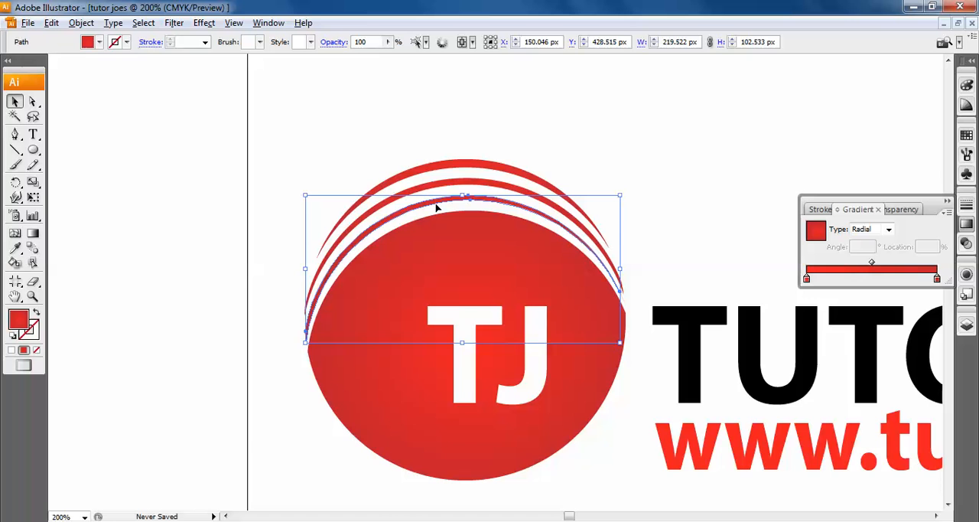
{"action": "left_click", "coordinate": [416, 123]}
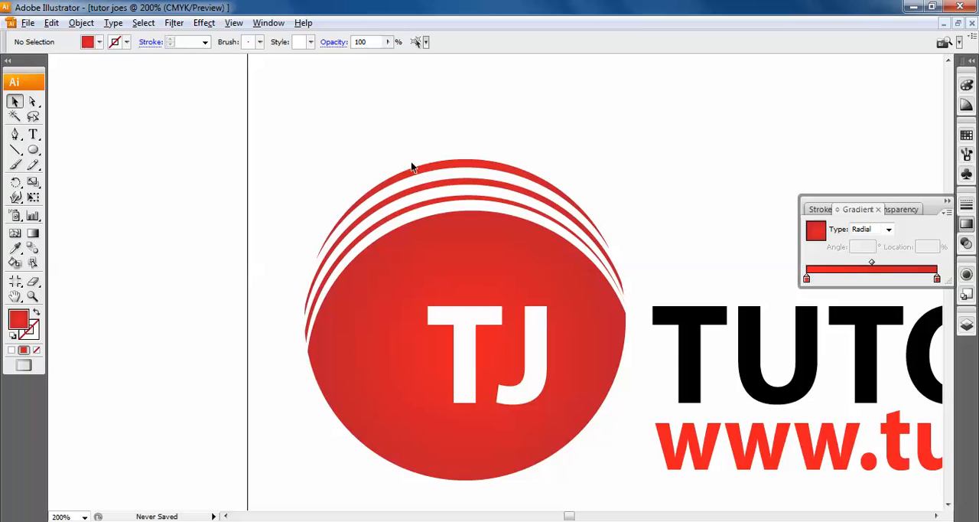
{"action": "key", "text": "ctrl+minus"}
{"action": "key", "text": "ctrl+minus"}
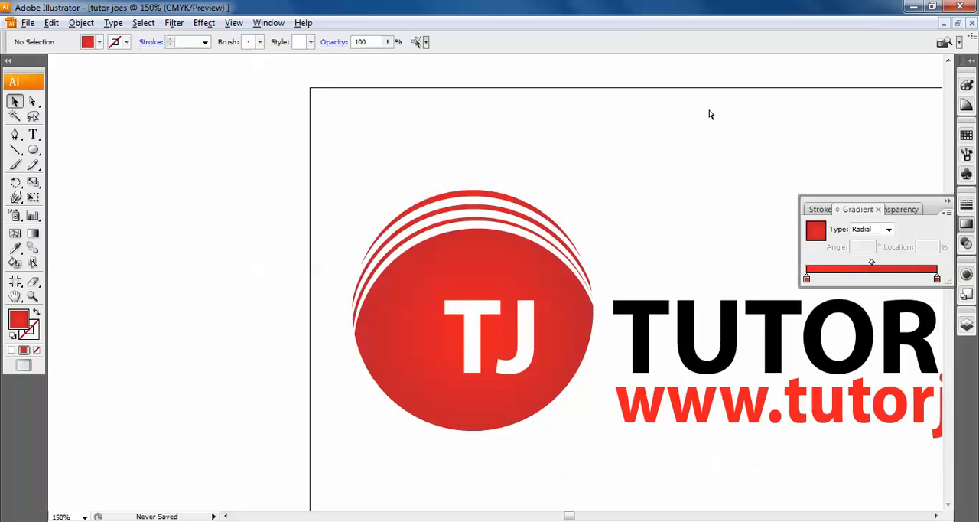
{"action": "left_click_drag", "start_coordinate": [573, 302], "coordinate": [319, 195]}
{"action": "left_click_drag", "start_coordinate": [436, 252], "coordinate": [459, 360]}
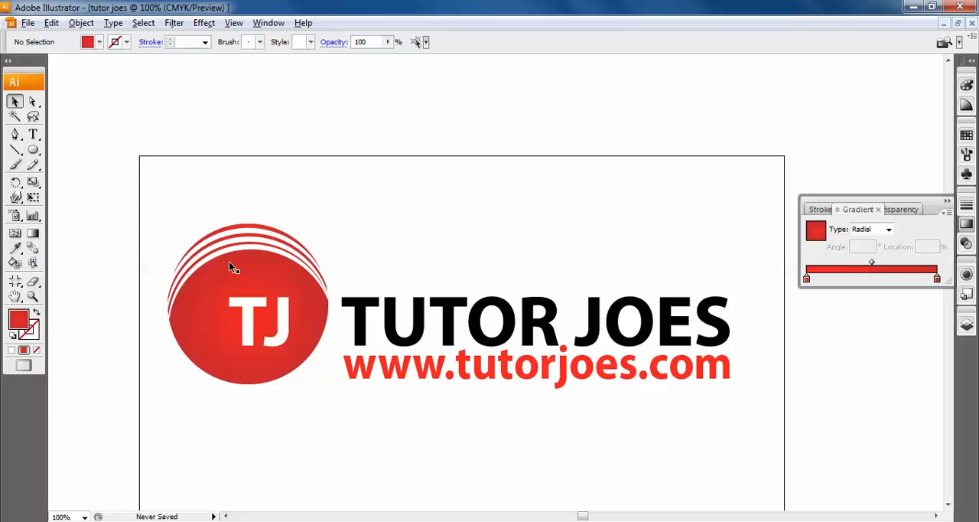
- Switch to the Rectangle tool
{"action": "left_click", "coordinate": [33, 150]}
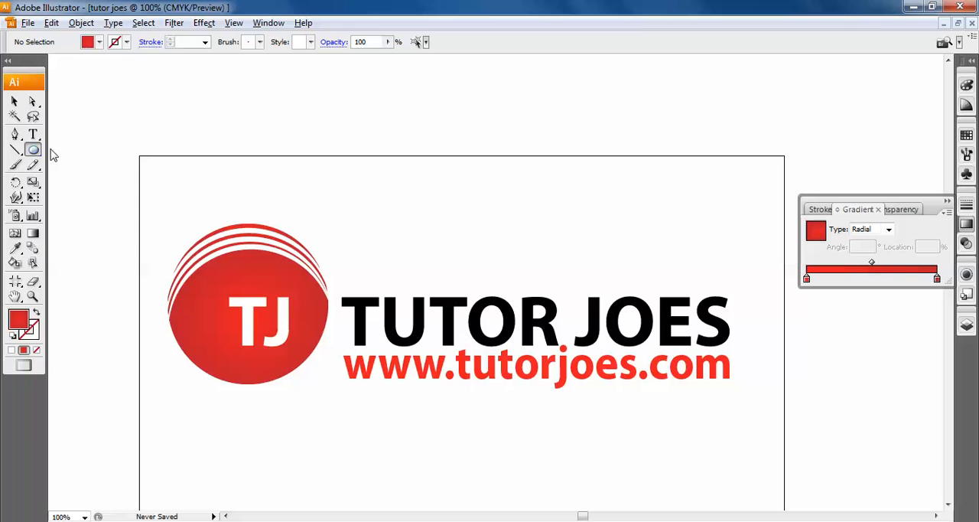
{"action": "left_click", "coordinate": [35, 154]}
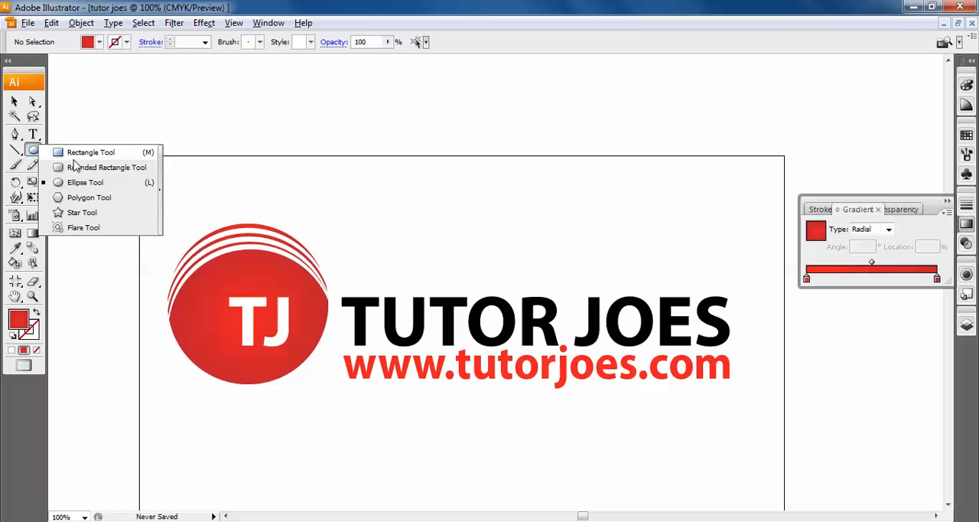
{"action": "left_click", "coordinate": [74, 158]}
{"action": "left_click", "coordinate": [204, 103]}
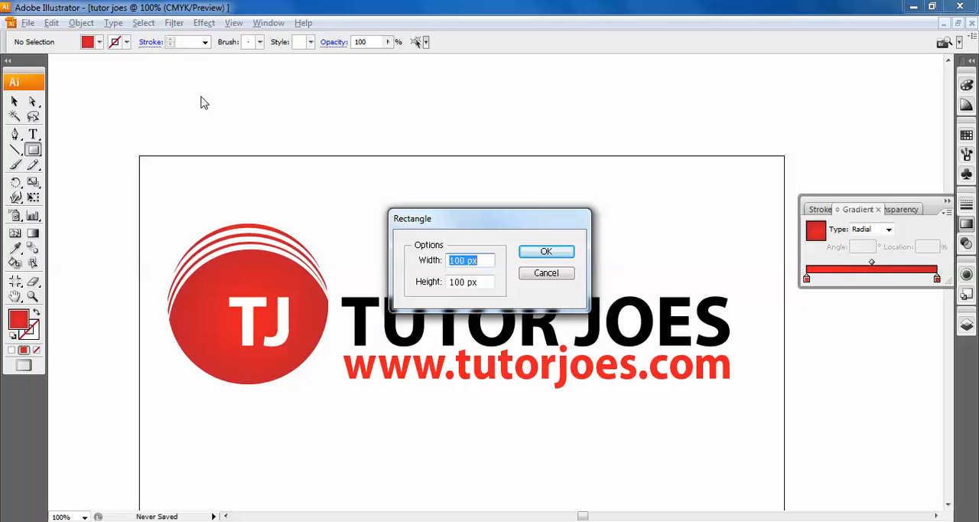
{"action": "left_click", "coordinate": [536, 254]}
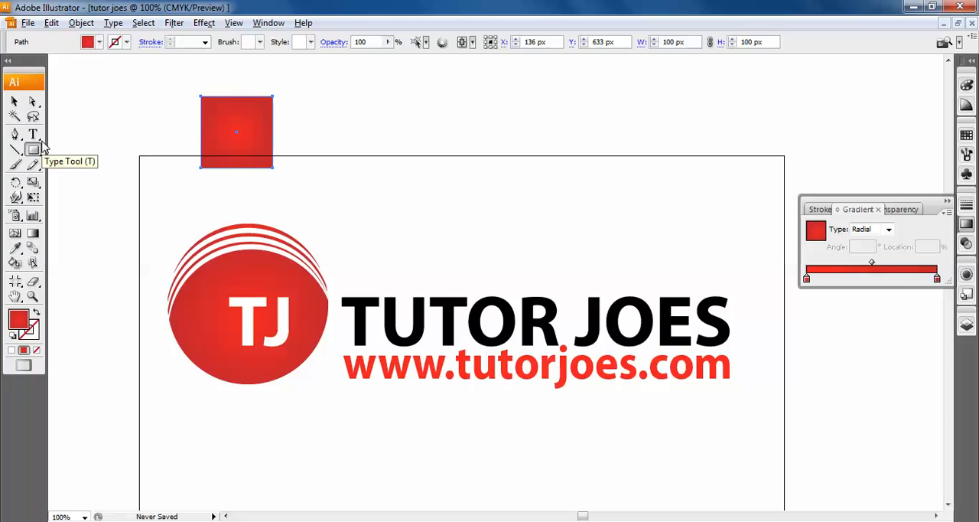
{"action": "key", "text": "Delete"}
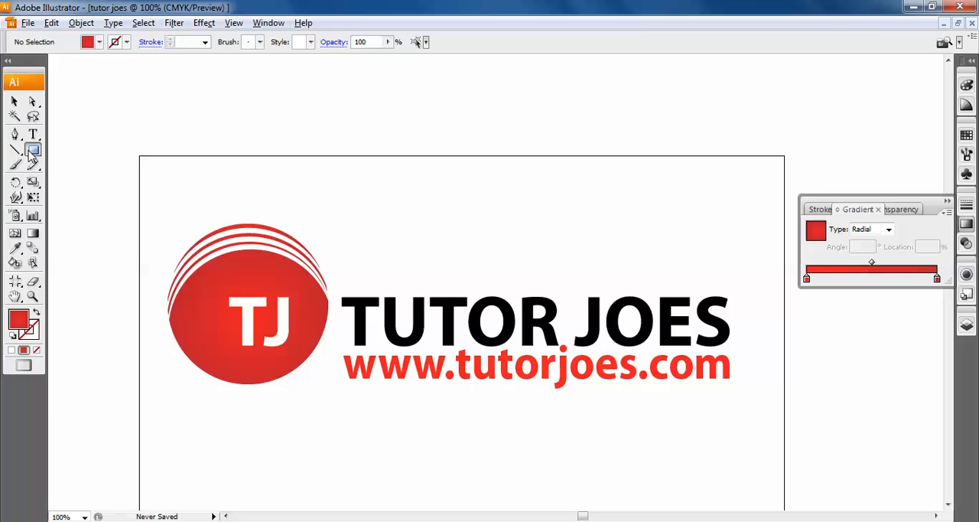
- Draw a wide rectangle about 828 by 173 px above the logo and fill it with solid light green
{"action": "scroll", "coordinate": [328, 106], "scroll_direction": "down", "scroll_amount": 2}
{"action": "scroll", "coordinate": [256, 114], "scroll_direction": "up", "scroll_amount": 3}
{"action": "left_click_drag", "start_coordinate": [188, 103], "coordinate": [782, 227]}
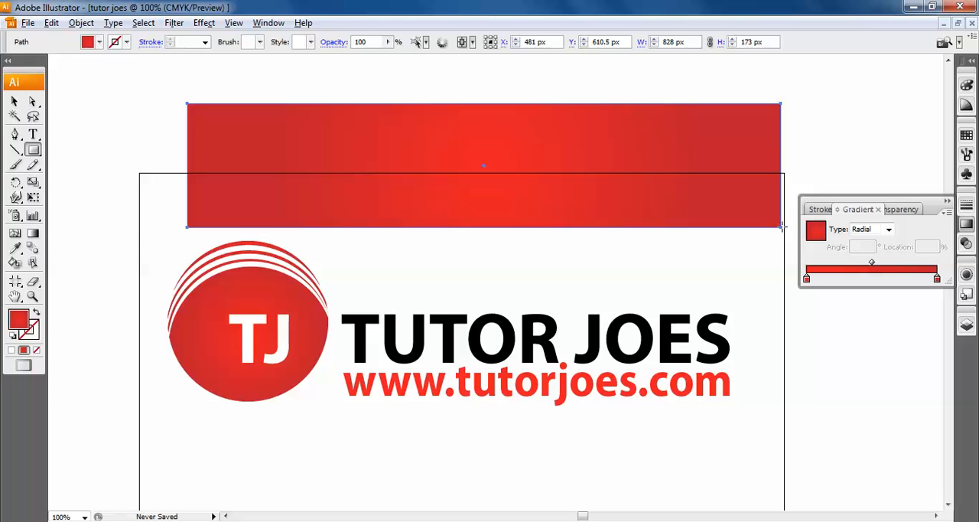
{"action": "left_click", "coordinate": [15, 101]}
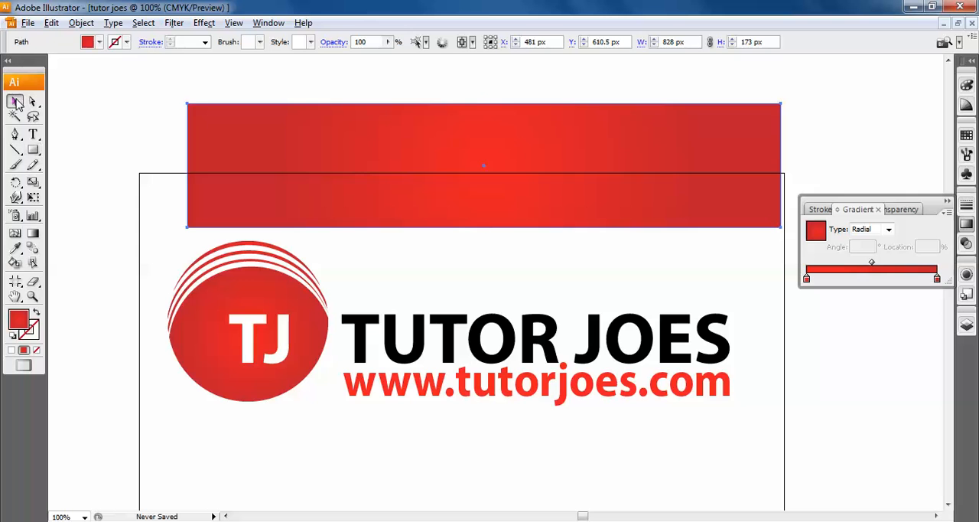
{"action": "left_click", "coordinate": [99, 42]}
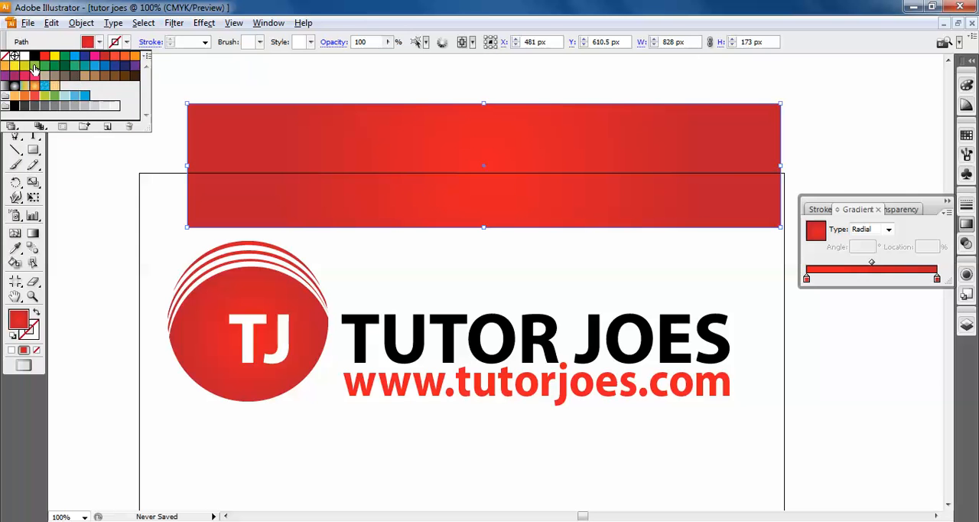
{"action": "left_click", "coordinate": [34, 69]}
{"action": "left_click", "coordinate": [177, 160]}
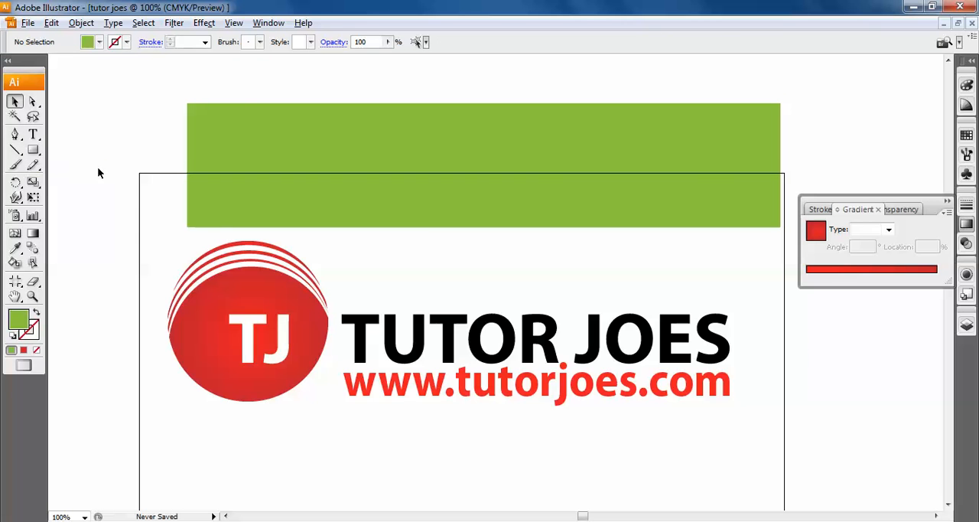
- Draw an arc about 947 px wide and 154 px high with the Arc tool, crossing the green rectangle from its lower left corner past its right edge
{"action": "left_click", "coordinate": [16, 150]}
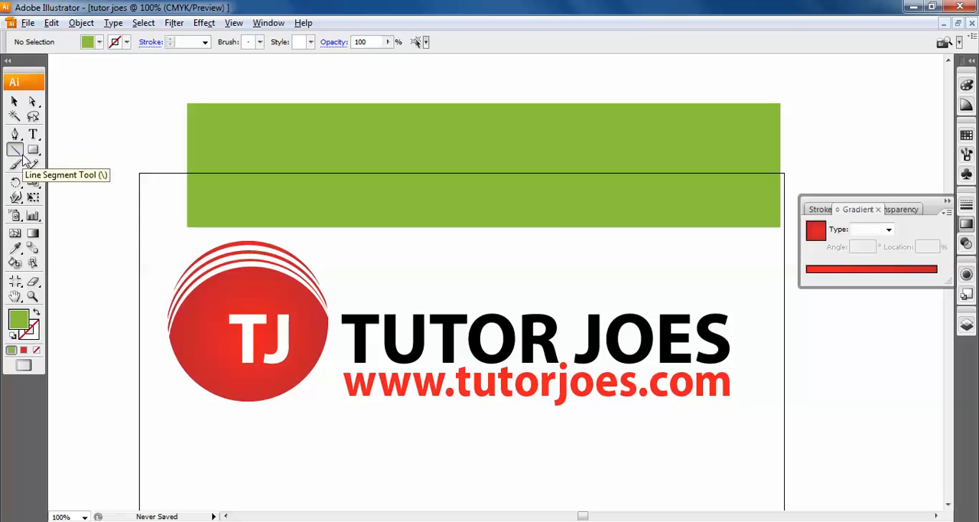
{"action": "left_click_drag", "start_coordinate": [23, 156], "coordinate": [44, 178]}
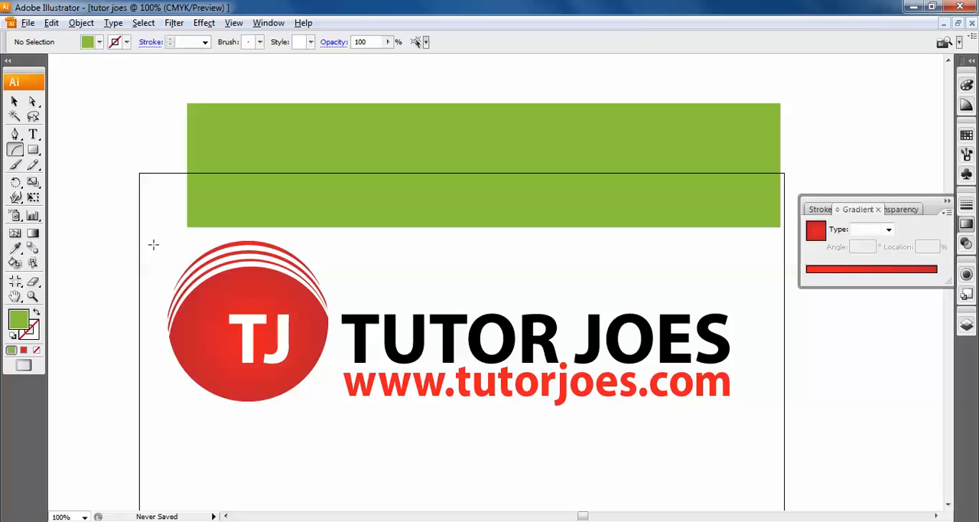
{"action": "left_click_drag", "start_coordinate": [142, 256], "coordinate": [839, 151]}
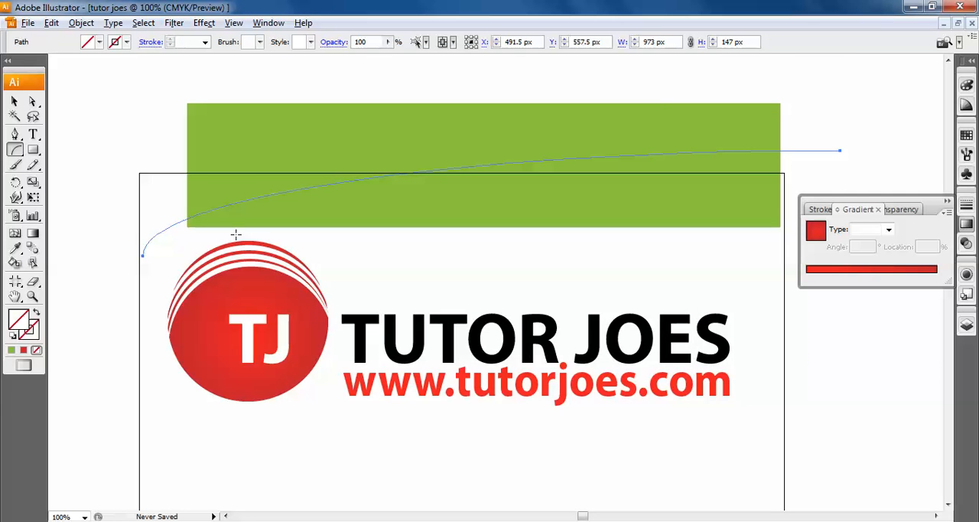
{"action": "key", "text": "ctrl+z"}
{"action": "left_click_drag", "start_coordinate": [154, 261], "coordinate": [832, 151]}
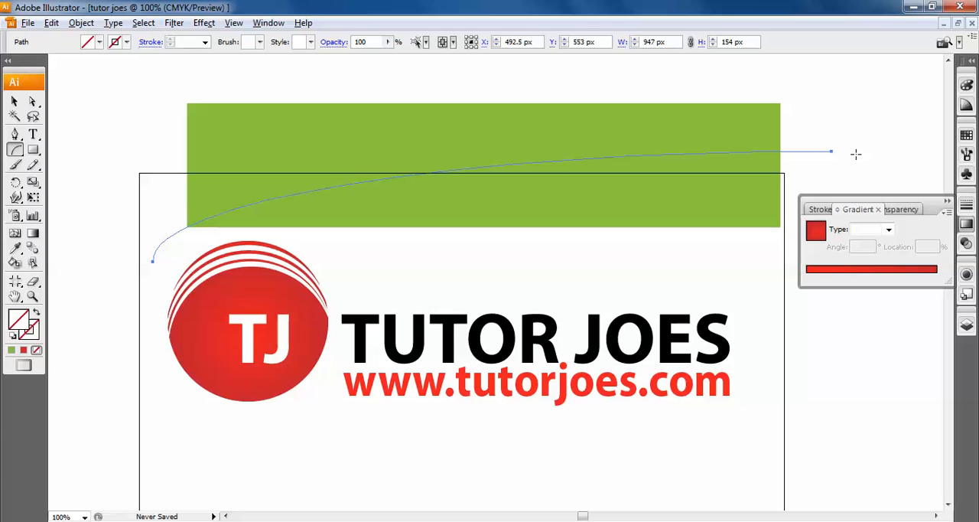
- Split the green rectangle along the arc with Divide Objects Below, and select the upper piece on its own
{"action": "left_click", "coordinate": [80, 23]}
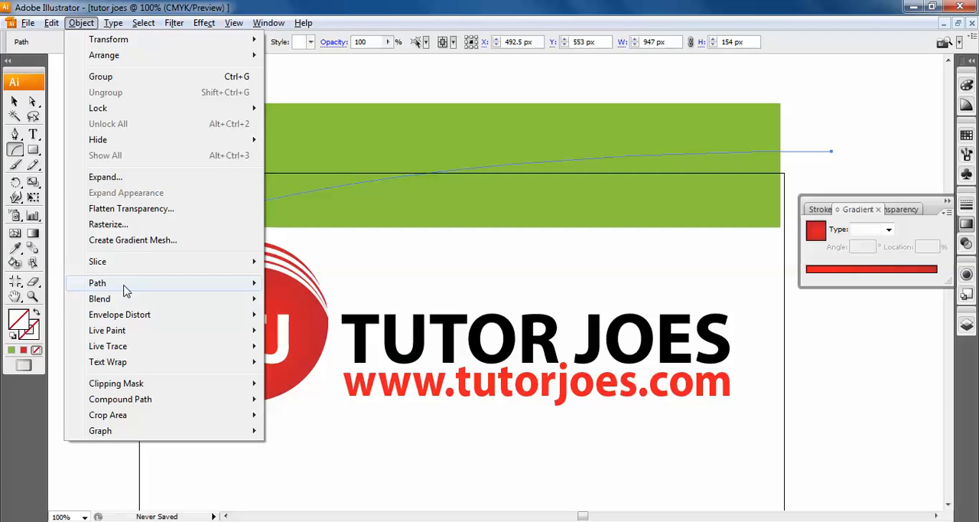
{"action": "mouse_move", "coordinate": [124, 284]}
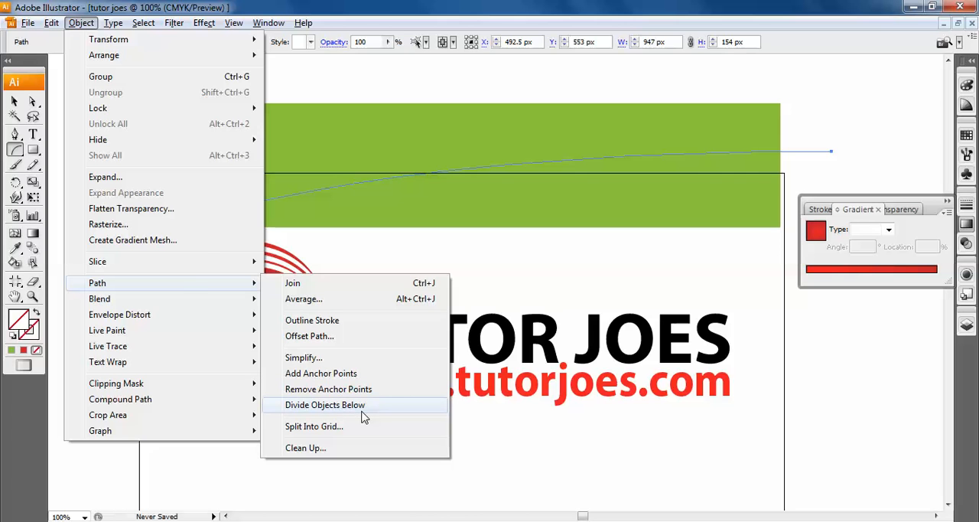
{"action": "left_click", "coordinate": [363, 413]}
{"action": "left_click", "coordinate": [15, 102]}
{"action": "left_click", "coordinate": [371, 84]}
{"action": "left_click", "coordinate": [450, 220]}
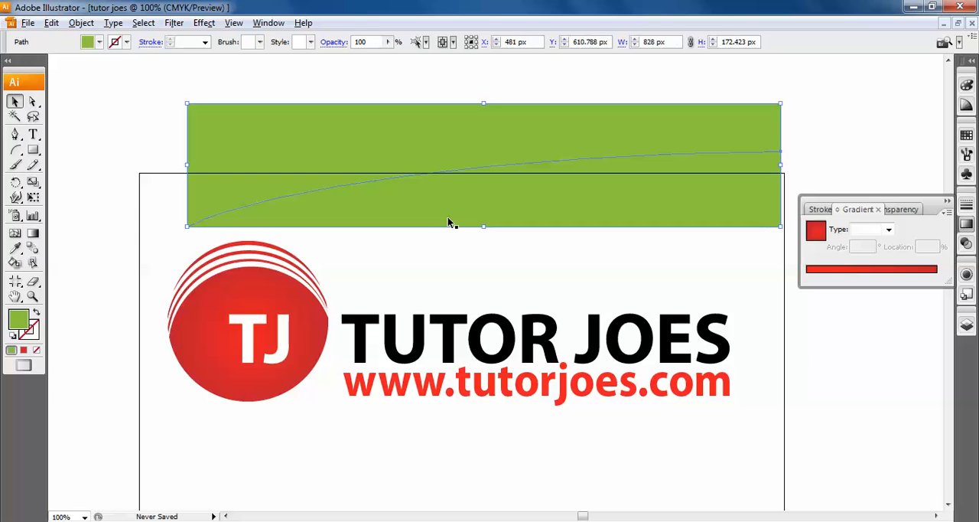
- Separate the two green pieces by moving the upper one slightly up and the lower one slightly down along the cut
{"action": "left_click", "coordinate": [506, 113]}
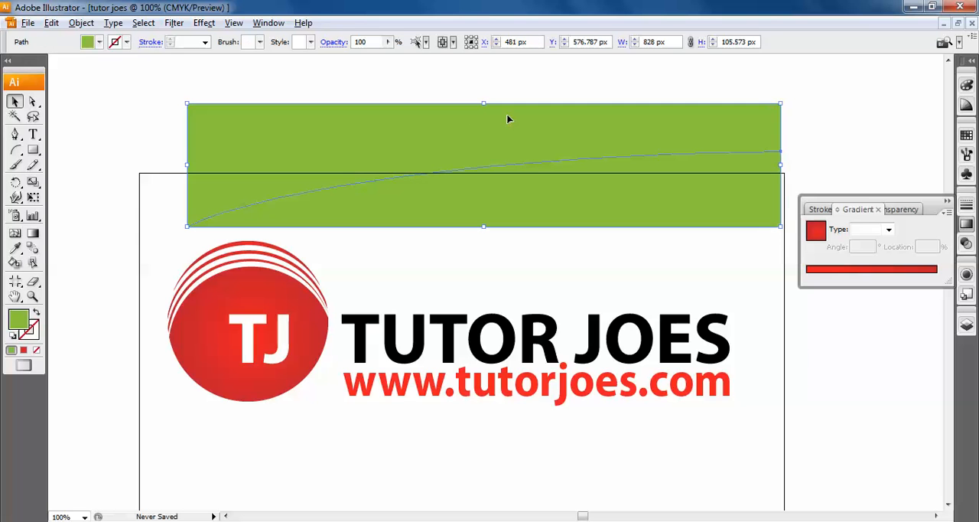
{"action": "left_click", "coordinate": [540, 200]}
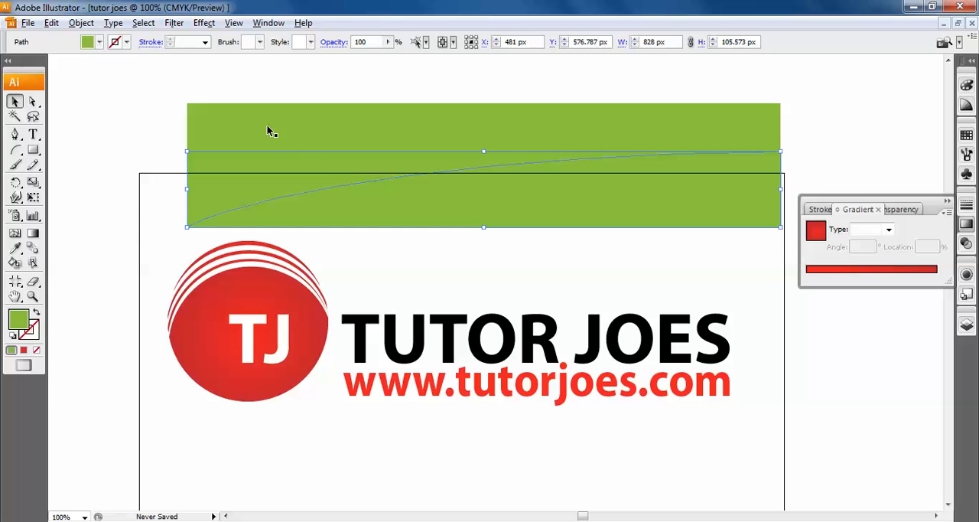
{"action": "left_click", "coordinate": [299, 77]}
{"action": "left_click_drag", "start_coordinate": [334, 119], "coordinate": [329, 103]}
{"action": "left_click_drag", "start_coordinate": [463, 215], "coordinate": [480, 223]}
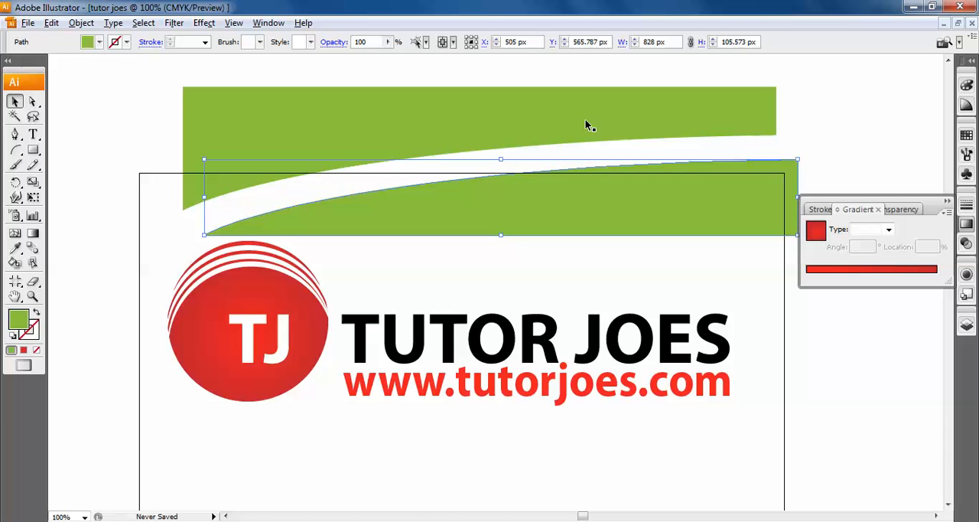
- Delete the lower green piece, keeping only the upper one
{"action": "left_click", "coordinate": [881, 129]}
{"action": "left_click", "coordinate": [464, 204]}
{"action": "key", "text": "Delete"}
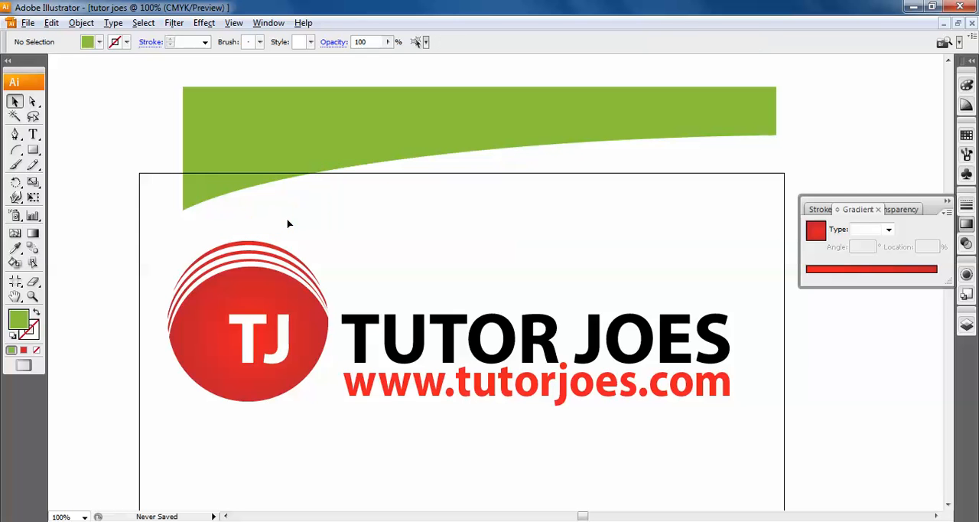
- Move the remaining green piece down over the logo, covering the upper part of the circle and lettering
{"action": "left_click_drag", "start_coordinate": [321, 129], "coordinate": [379, 116]}
{"action": "left_click_drag", "start_coordinate": [376, 212], "coordinate": [373, 267]}
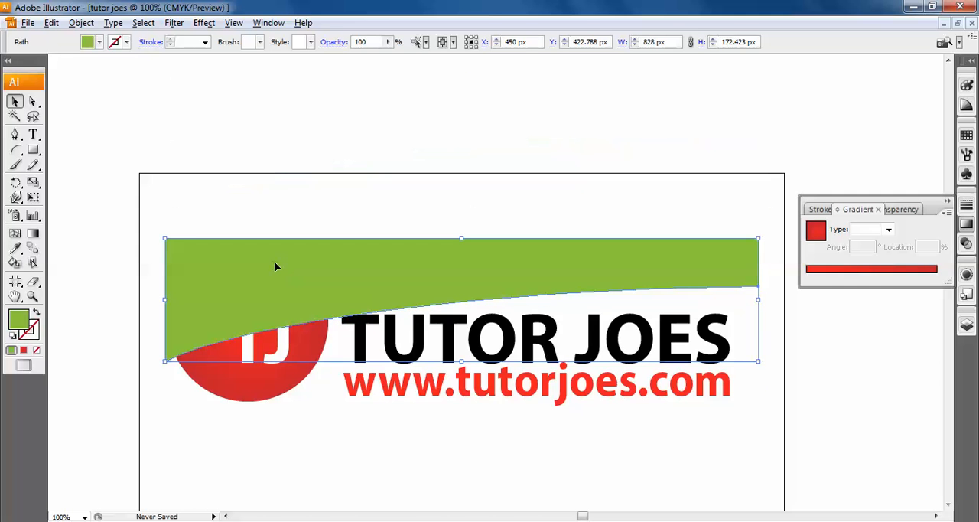
{"action": "key", "text": "ctrl+="}
{"action": "key", "text": "space"}
{"action": "left_click_drag", "start_coordinate": [115, 303], "coordinate": [493, 323]}
{"action": "mouse_move", "coordinate": [400, 303]}
{"action": "left_mouse_down"}
{"action": "mouse_move", "coordinate": [410, 85]}
{"action": "mouse_move", "coordinate": [411, 308]}
{"action": "left_mouse_up"}
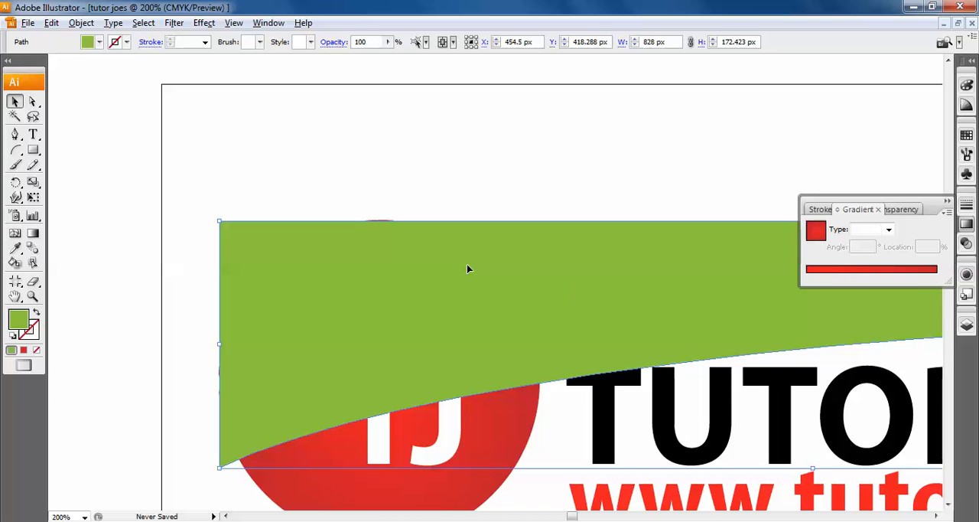
- Nudge the green piece 2 px up and 2 px left so its corner encloses the circle's edges
{"action": "key", "text": "Up"}
{"action": "key", "text": "Up"}
{"action": "key", "text": "Left"}
{"action": "key", "text": "Left"}
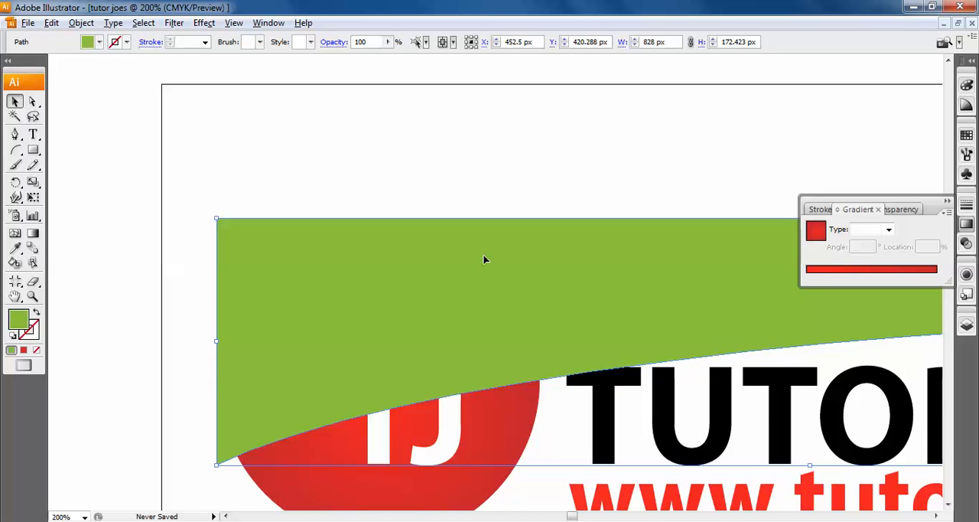
- With the Direct Selection tool, pull the curve handle of the green shape's lower-right anchor down so its lower edge bulges over the lettering
{"action": "key", "text": "ctrl+minus"}
{"action": "key", "text": "ctrl+minus"}
{"action": "key", "text": "ctrl+minus"}
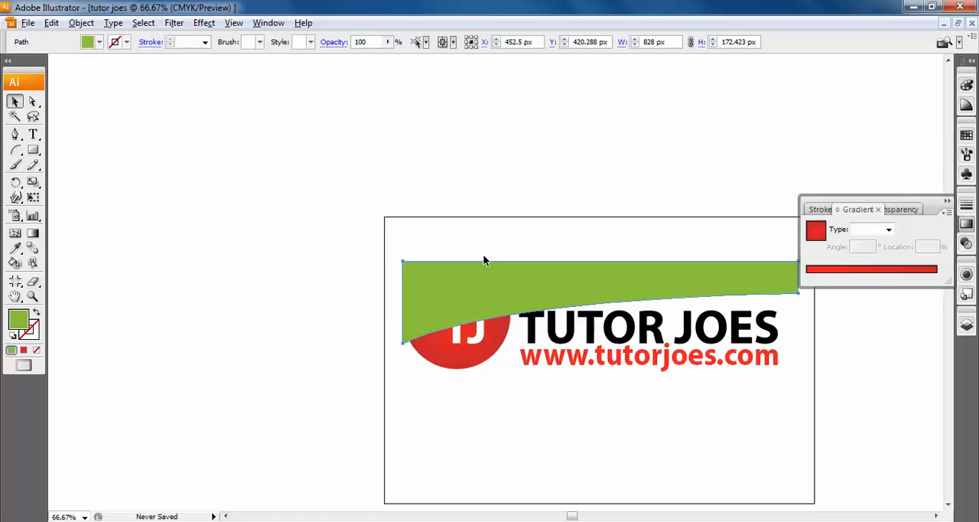
{"action": "left_click_drag", "start_coordinate": [742, 362], "coordinate": [590, 339]}
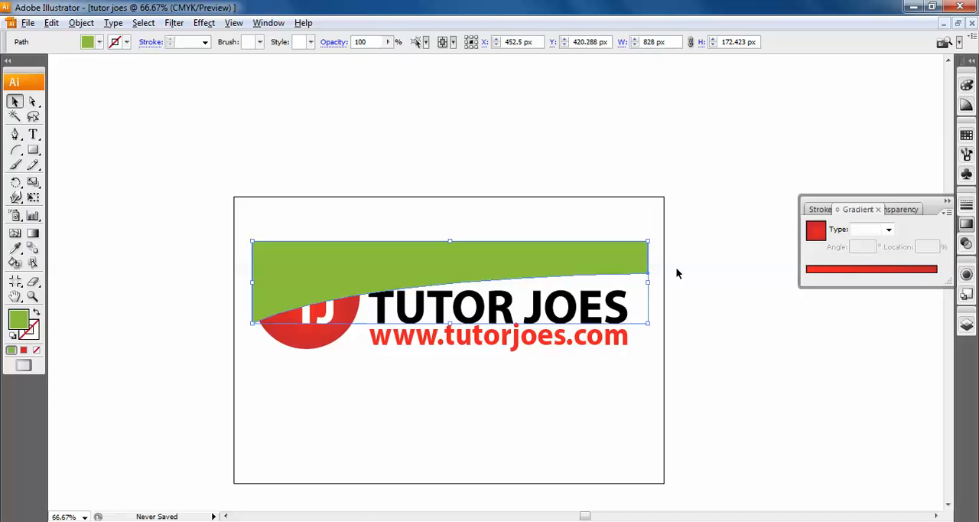
{"action": "left_click", "coordinate": [33, 102]}
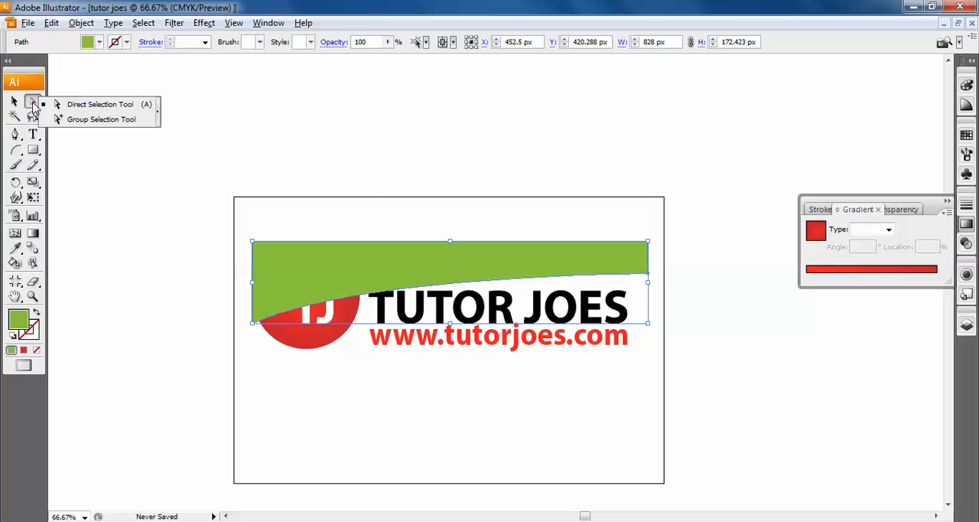
{"action": "left_click", "coordinate": [107, 116]}
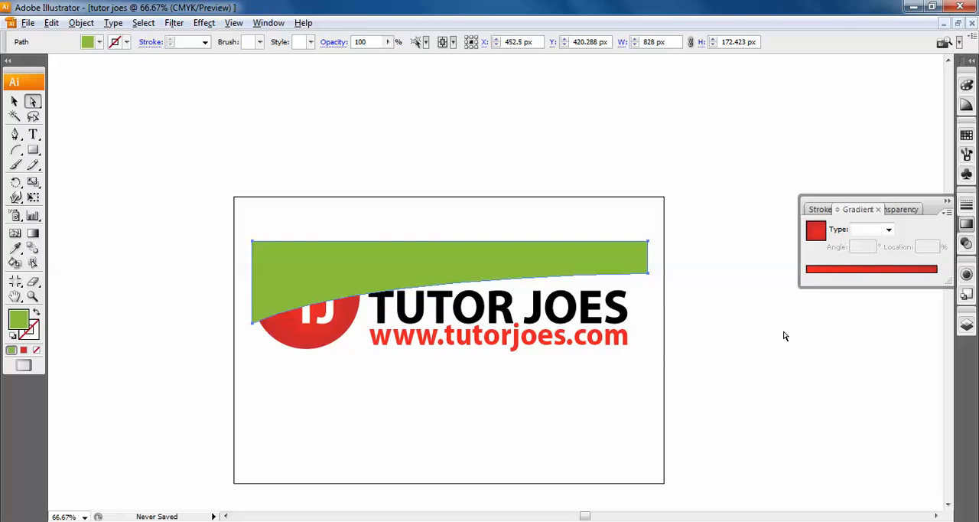
{"action": "mouse_move", "coordinate": [648, 271]}
{"action": "left_mouse_down"}
{"action": "mouse_move", "coordinate": [647, 290]}
{"action": "mouse_move", "coordinate": [649, 274]}
{"action": "left_mouse_up"}
{"action": "left_click", "coordinate": [649, 274]}
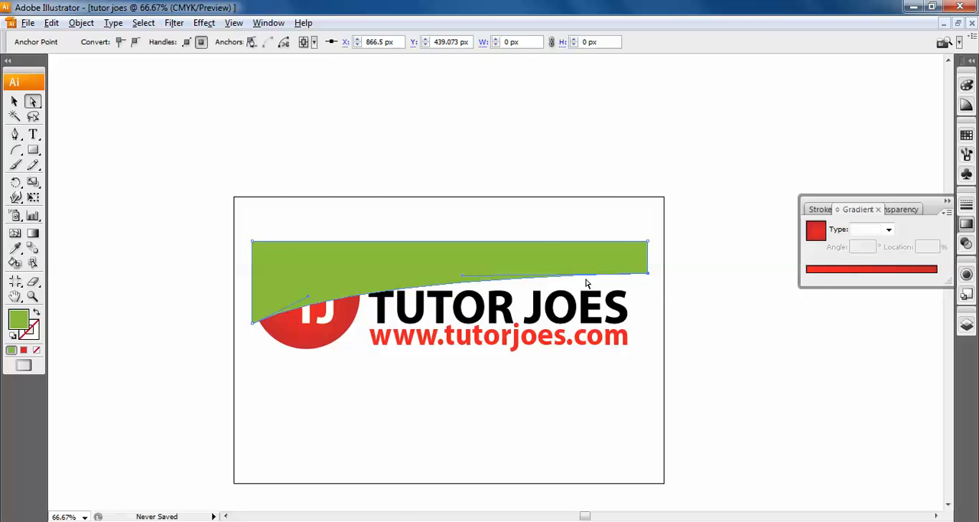
{"action": "key", "text": "ctrl+="}
{"action": "key", "text": "ctrl+="}
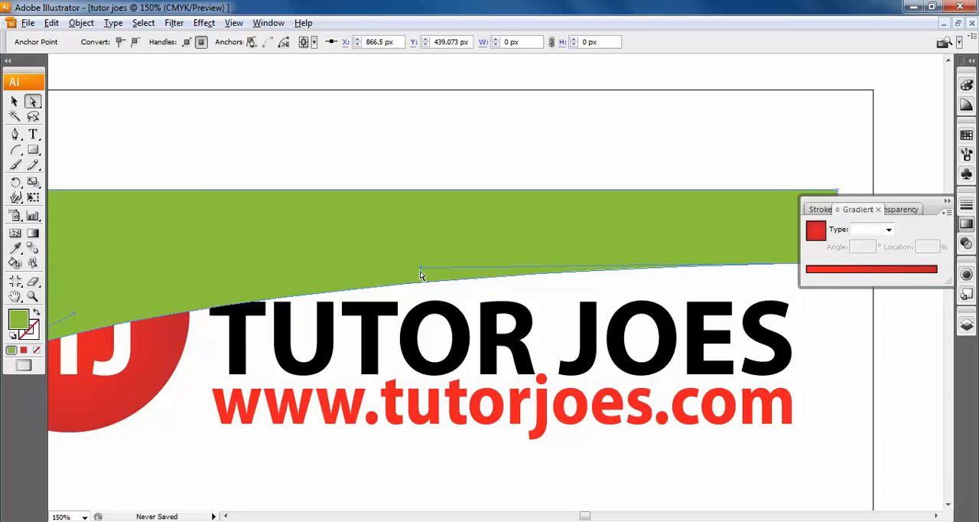
{"action": "left_click_drag", "start_coordinate": [421, 269], "coordinate": [631, 458]}
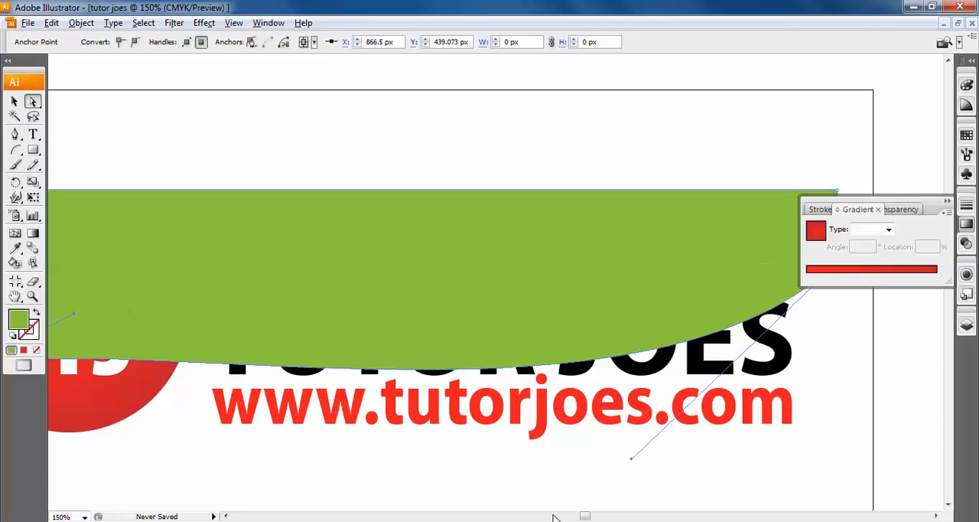
- Pull the lower-left anchor's curve handle up almost vertically and the lower-right one further down, forming an S-shaped lower edge
{"action": "left_click", "coordinate": [227, 517]}
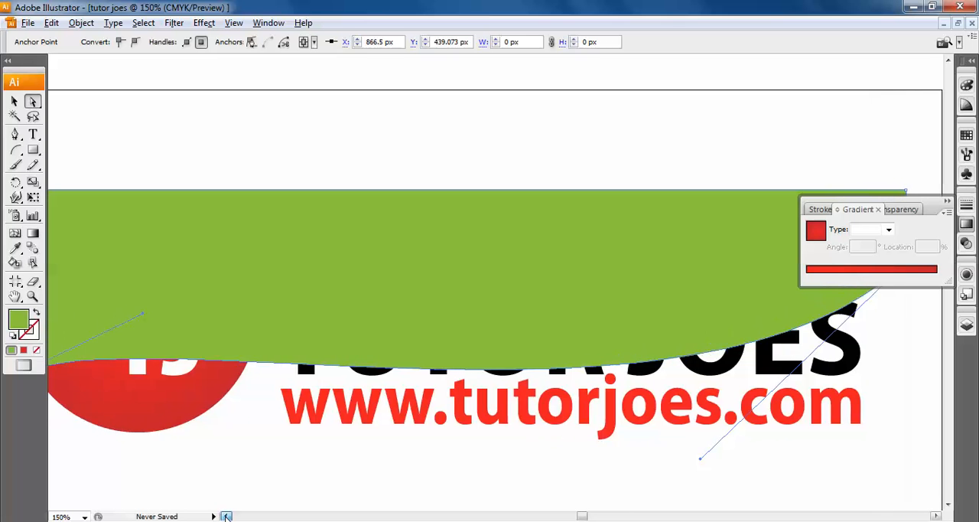
{"action": "left_click", "coordinate": [228, 320]}
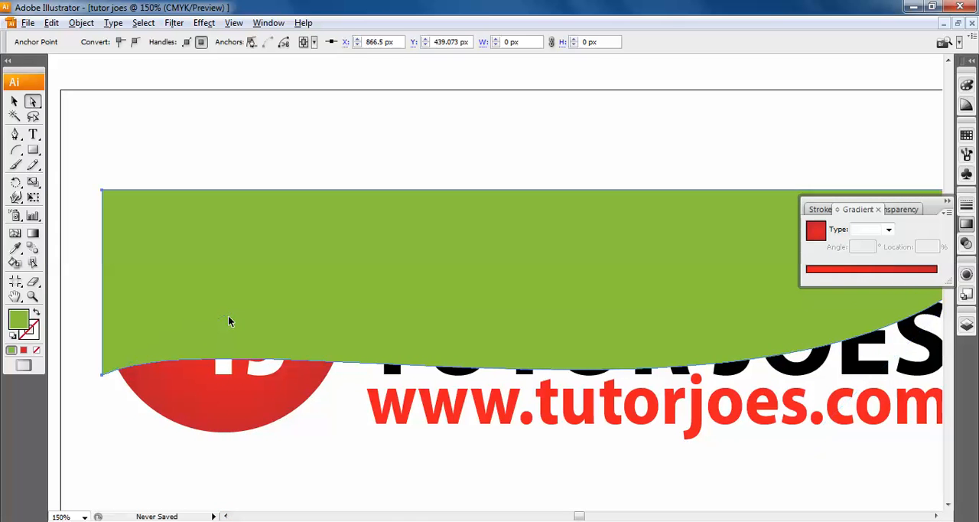
{"action": "left_click", "coordinate": [104, 376]}
{"action": "left_click_drag", "start_coordinate": [231, 314], "coordinate": [121, 175]}
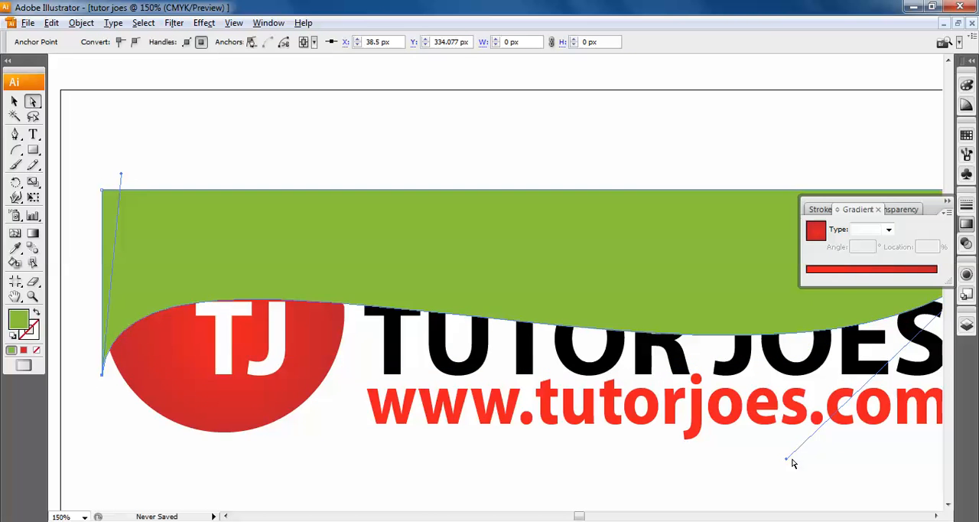
{"action": "left_click_drag", "start_coordinate": [789, 463], "coordinate": [906, 499]}
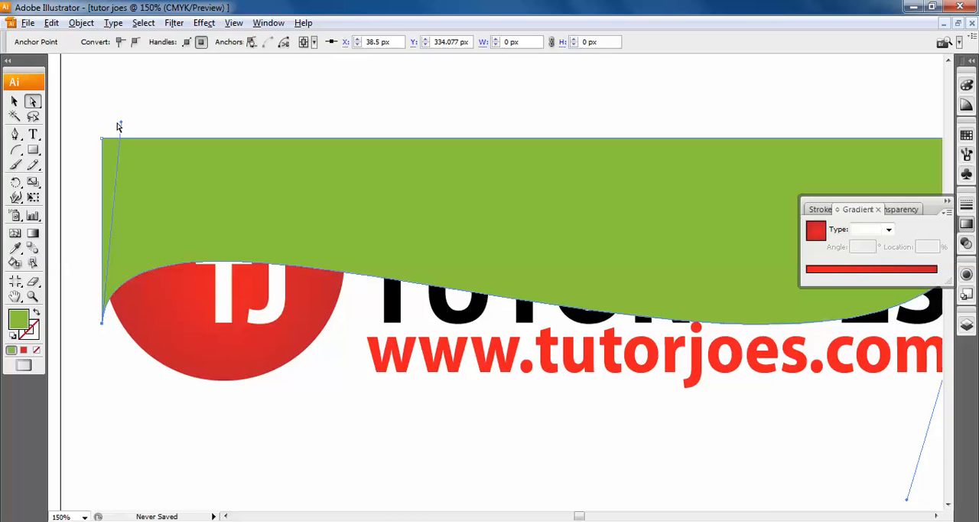
{"action": "left_click_drag", "start_coordinate": [121, 122], "coordinate": [115, 120]}
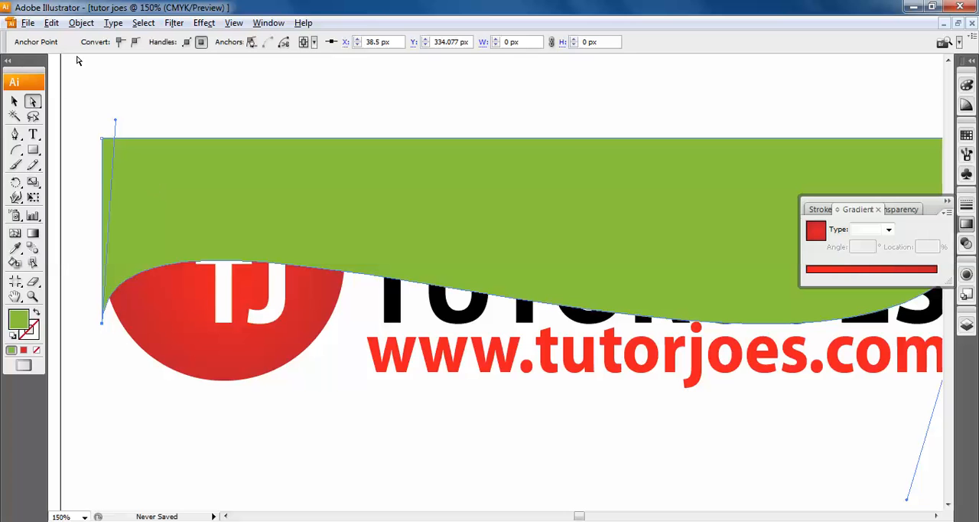
- Select the whole wavy shape with the Selection tool and change its fill to white
{"action": "left_click", "coordinate": [13, 100]}
{"action": "left_click", "coordinate": [504, 233]}
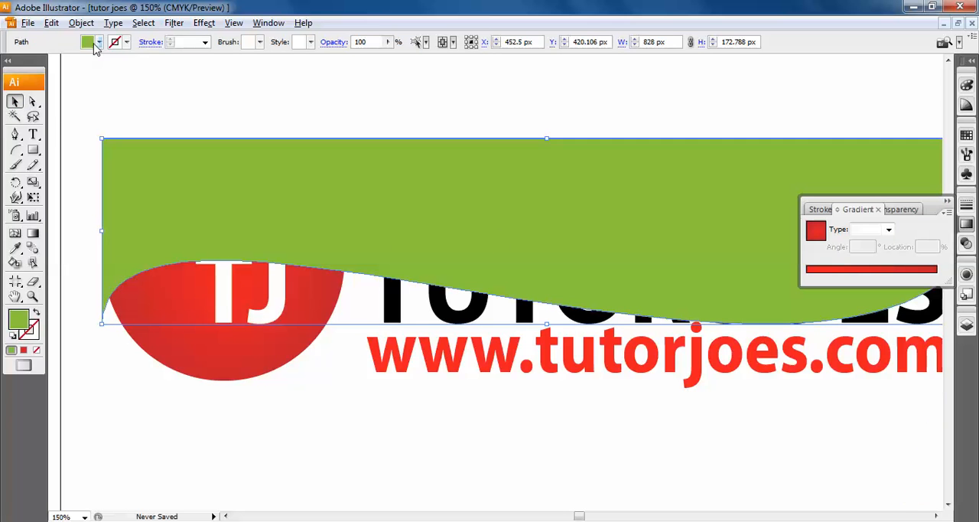
{"action": "left_click", "coordinate": [99, 42]}
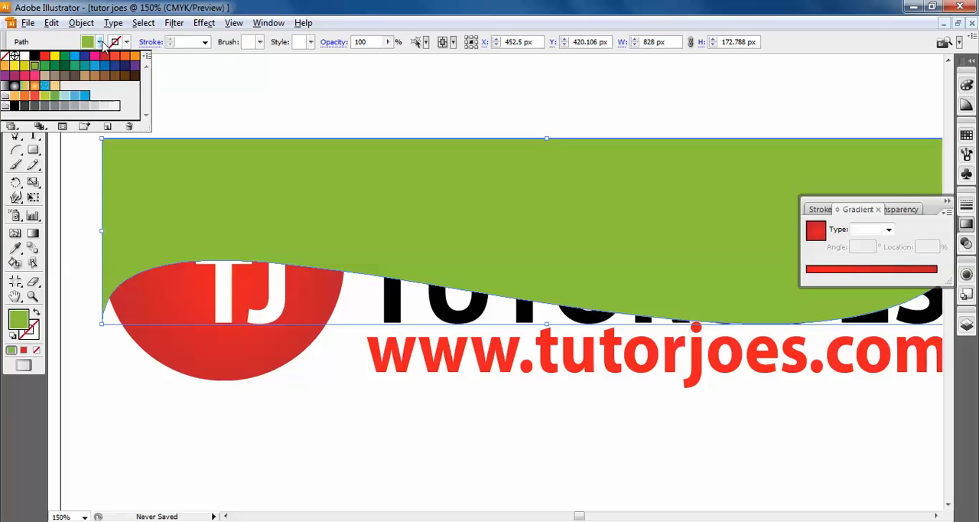
{"action": "left_click", "coordinate": [13, 56]}
{"action": "left_click", "coordinate": [488, 184]}
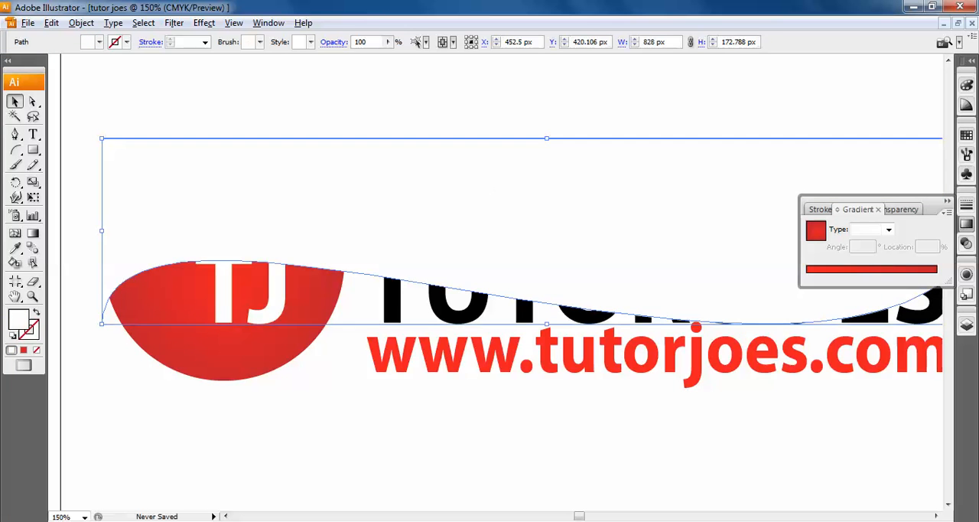
- Lower the white shape's opacity to 43%
{"action": "left_click", "coordinate": [902, 209]}
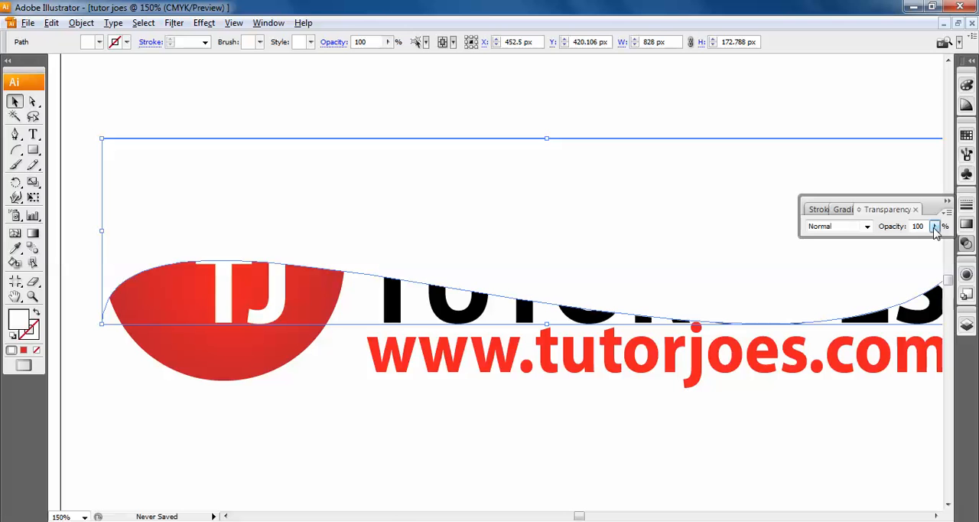
{"action": "left_click", "coordinate": [935, 227]}
{"action": "left_click_drag", "start_coordinate": [918, 241], "coordinate": [886, 245]}
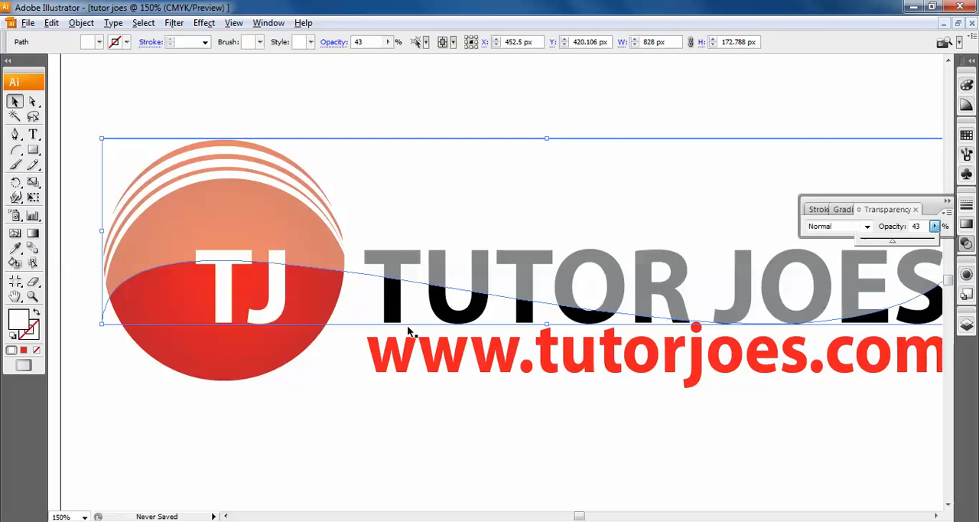
- Nudge the translucent white shape 1 px down over the logo
{"action": "key", "text": "ctrl+minus"}
{"action": "left_click", "coordinate": [786, 366]}
{"action": "left_click", "coordinate": [691, 234]}
{"action": "key", "text": "Down"}
{"action": "key", "text": "Down"}
{"action": "key", "text": "Up"}
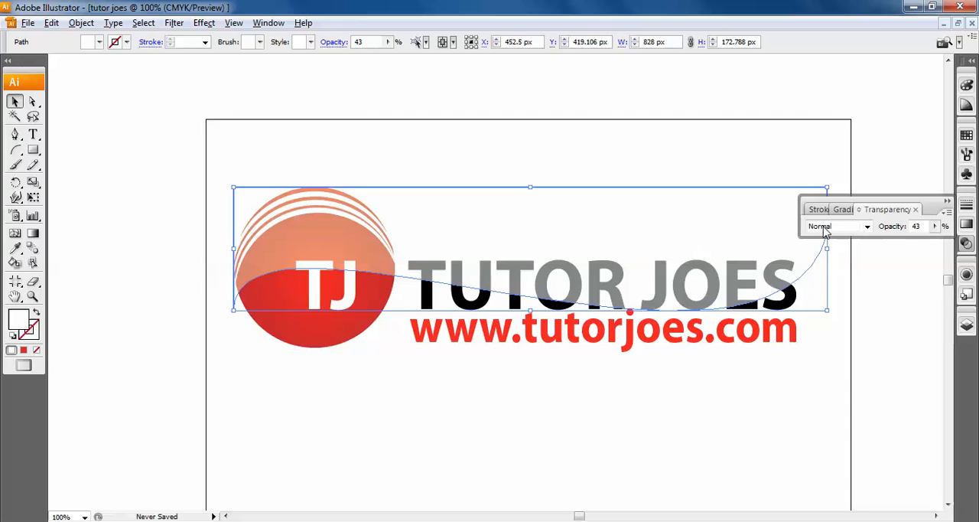
- Set the white overlay's opacity to 35% and deselect it
{"action": "double_click", "coordinate": [915, 226]}
{"action": "type", "text": "35"}
{"action": "key", "text": "Return"}
{"action": "left_click", "coordinate": [796, 401]}
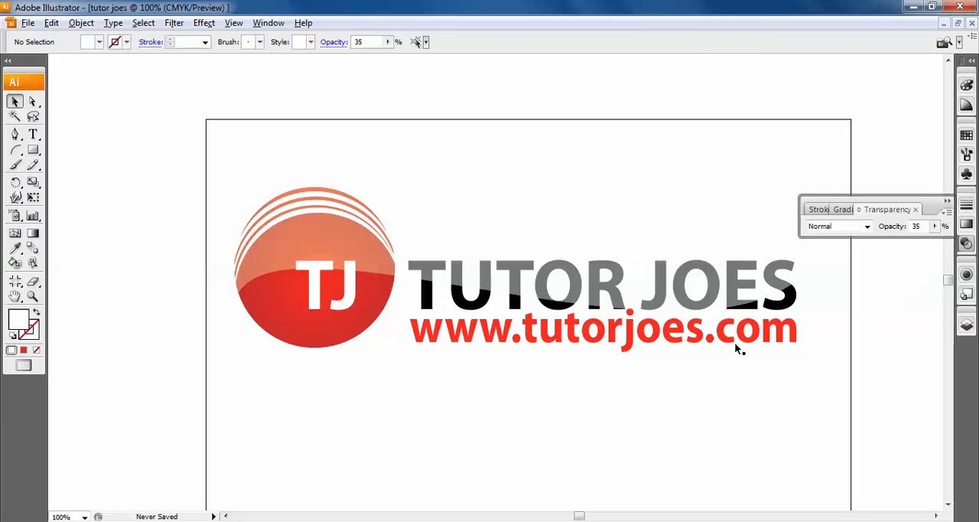
- Select the white overlay again and set its opacity to 15%
{"action": "left_click", "coordinate": [653, 290]}
{"action": "left_click", "coordinate": [898, 224]}
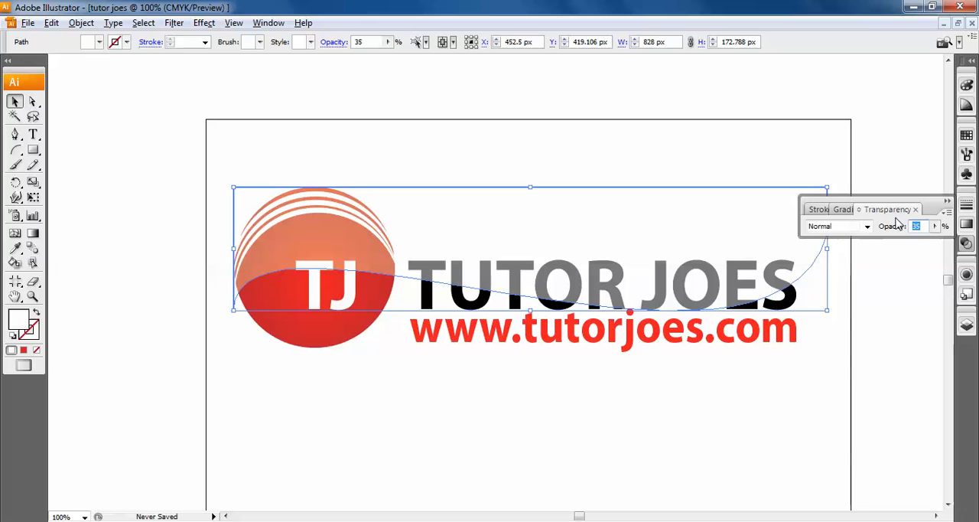
{"action": "type", "text": "15"}
{"action": "key", "text": "Return"}
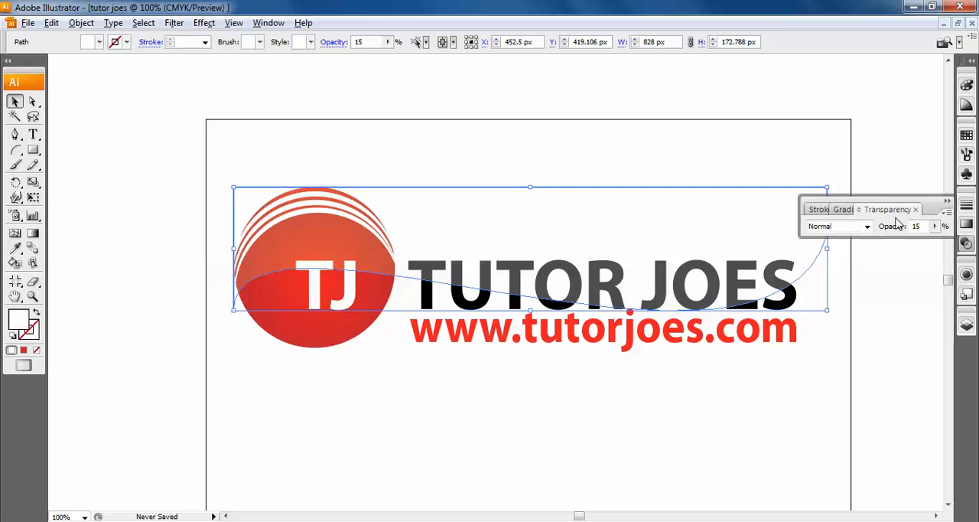
- Shrink the white overlay from its lower edge to a height of about 152 px, then deselect it
{"action": "left_click", "coordinate": [670, 422]}
{"action": "left_click", "coordinate": [629, 296]}
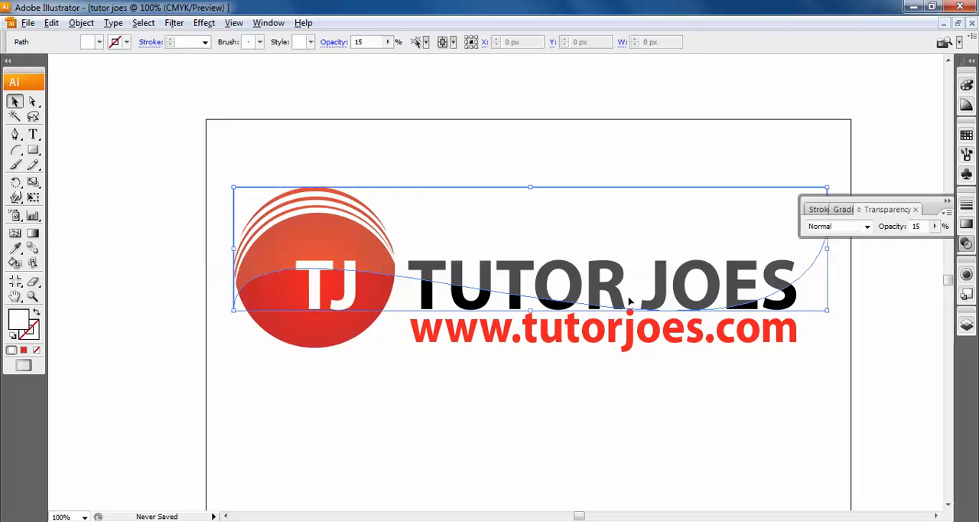
{"action": "left_click", "coordinate": [529, 315]}
{"action": "left_click", "coordinate": [529, 287]}
{"action": "left_click_drag", "start_coordinate": [530, 312], "coordinate": [534, 298]}
{"action": "left_click", "coordinate": [643, 378]}
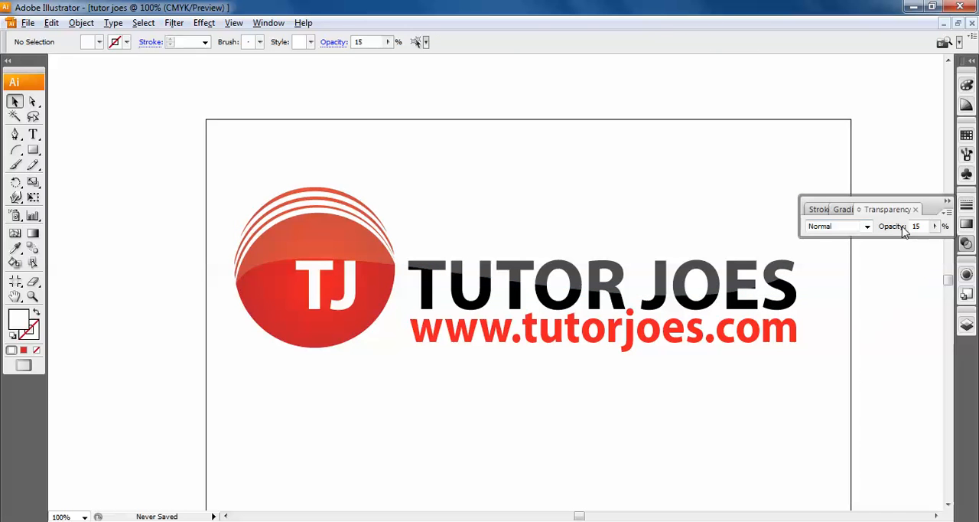
{"action": "left_click", "coordinate": [575, 341]}
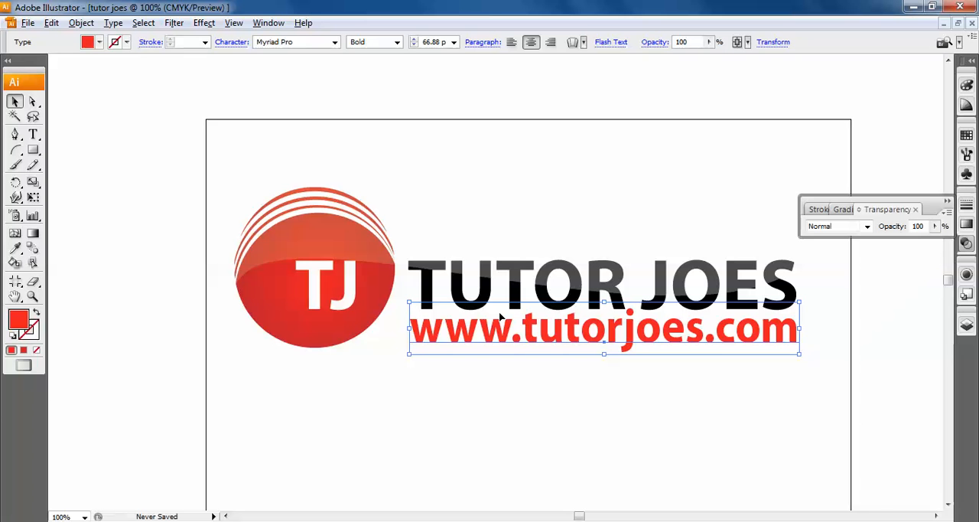
{"action": "left_click", "coordinate": [326, 232]}
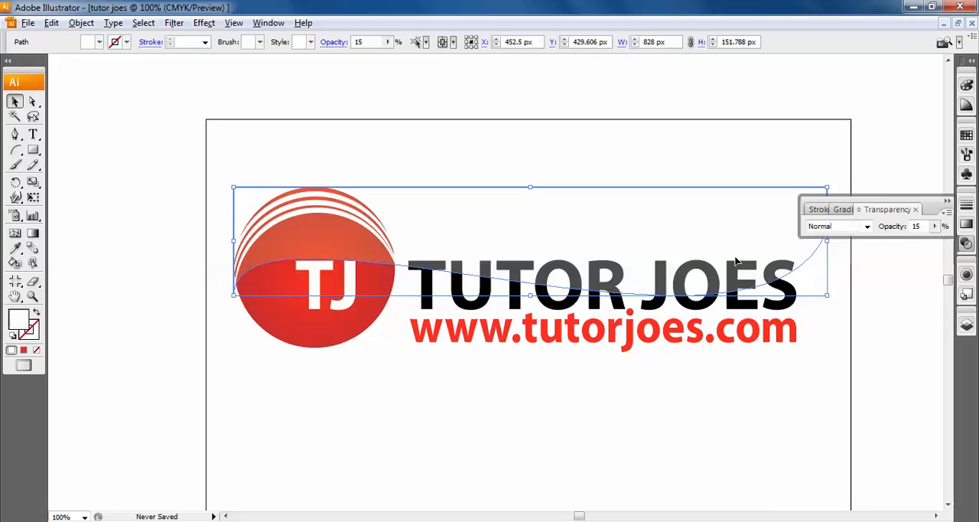
{"action": "left_click", "coordinate": [776, 505]}
{"action": "left_click", "coordinate": [554, 268]}
{"action": "left_click", "coordinate": [862, 333]}
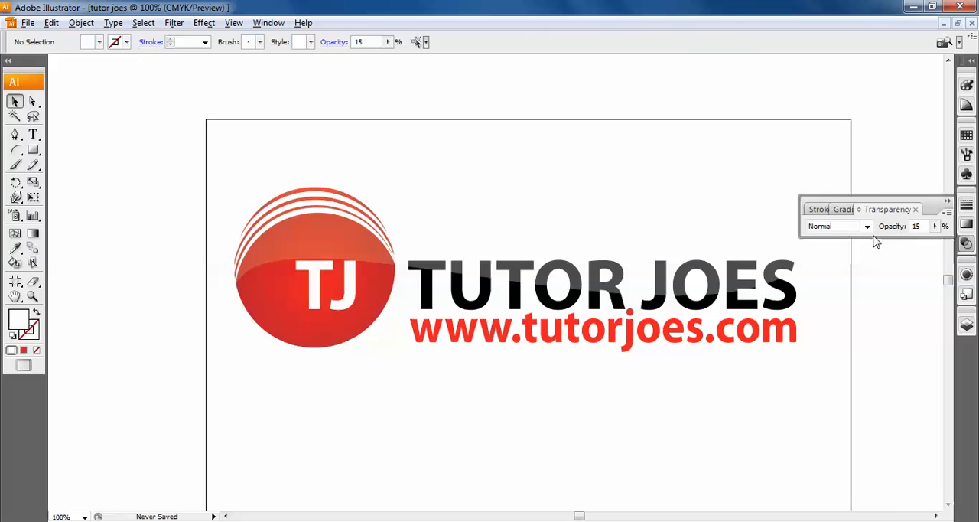
- Float the Transparency palette above the artwork and save the document to the Desktop as tutor joes in Illustrator CS3 format
{"action": "mouse_move", "coordinate": [884, 201]}
{"action": "left_mouse_down"}
{"action": "mouse_move", "coordinate": [892, 124]}
{"action": "mouse_move", "coordinate": [862, 93]}
{"action": "left_mouse_up"}
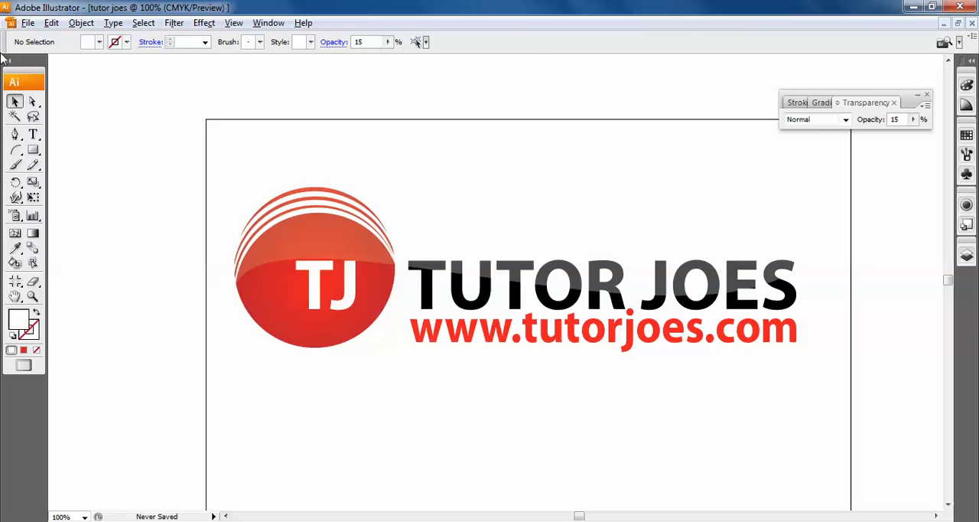
{"action": "left_click", "coordinate": [28, 24]}
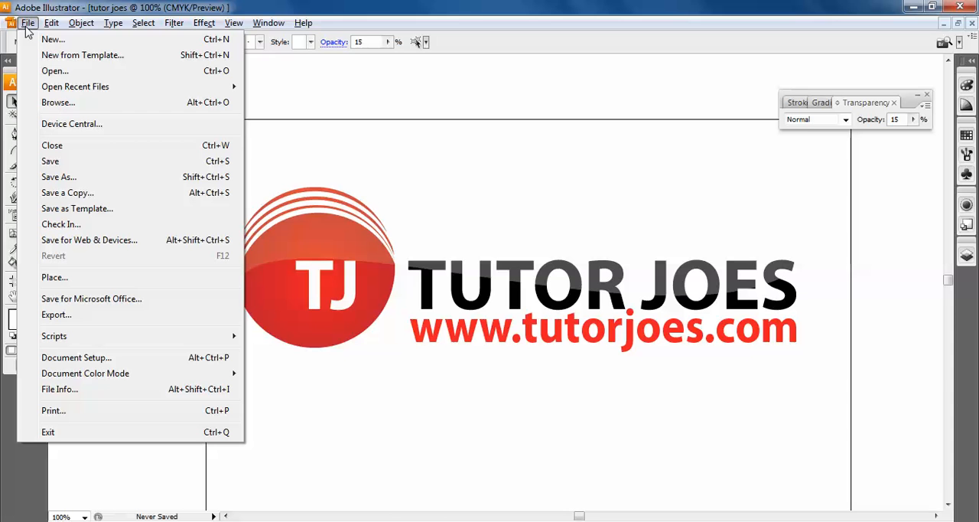
{"action": "left_click", "coordinate": [69, 162]}
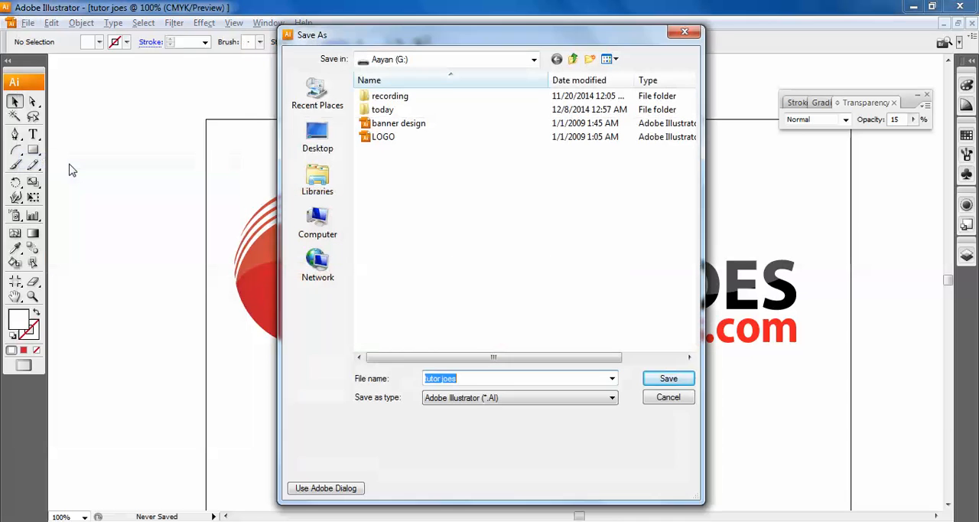
{"action": "left_click", "coordinate": [318, 151]}
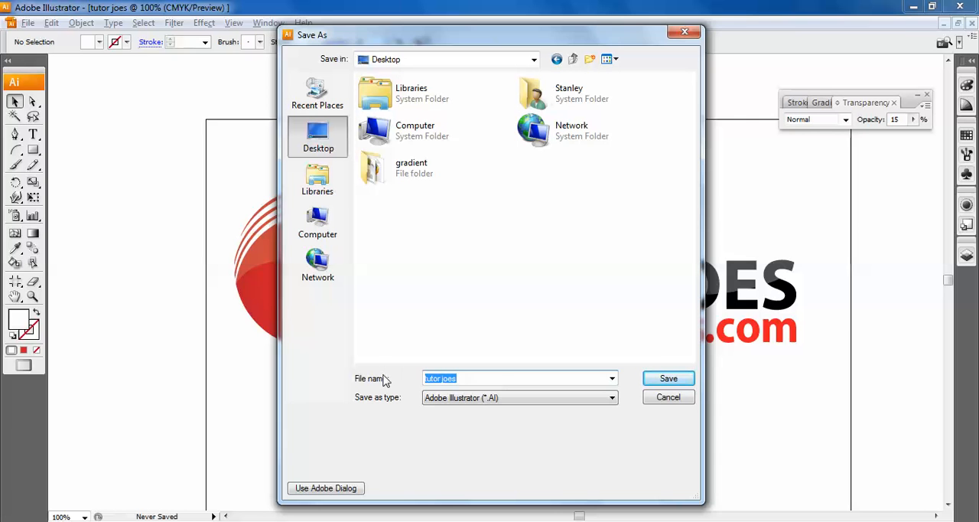
{"action": "left_click", "coordinate": [669, 379]}
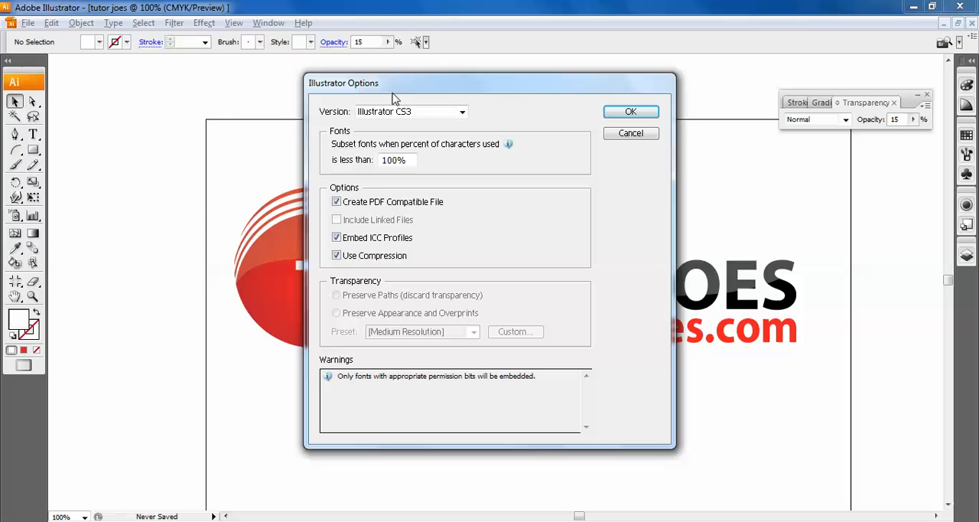
{"action": "left_click", "coordinate": [632, 115]}
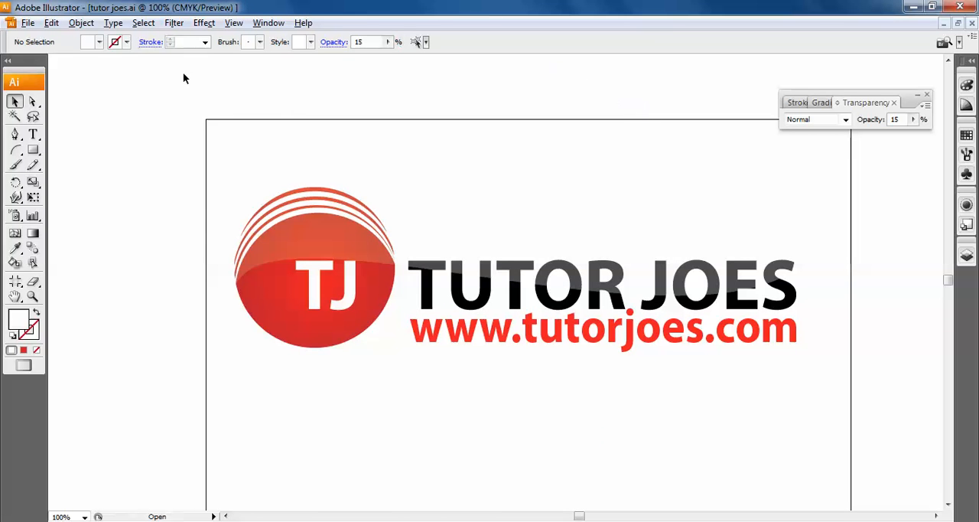
- Export the logo to the Desktop as a PNG named tutor joes, at Screen (72 ppi) resolution with a transparent background
{"action": "left_click", "coordinate": [26, 24]}
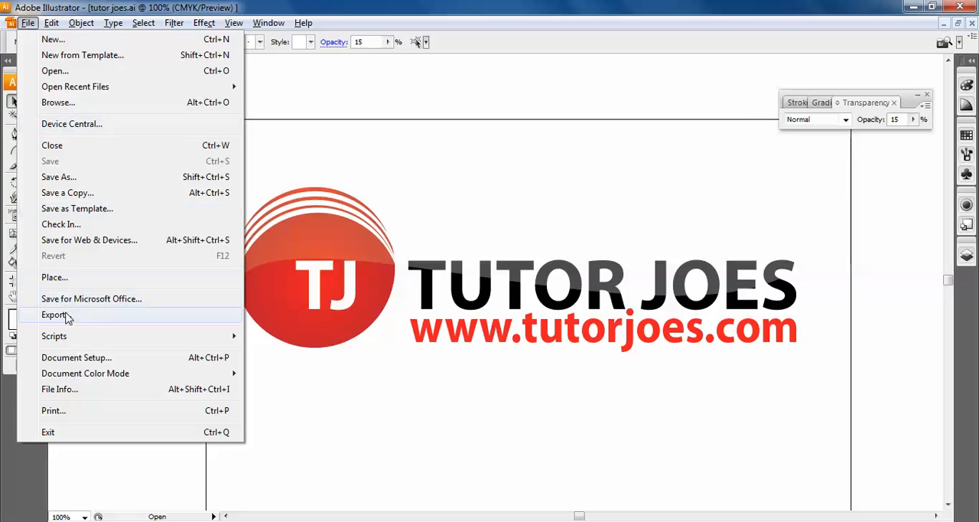
{"action": "left_click", "coordinate": [54, 314]}
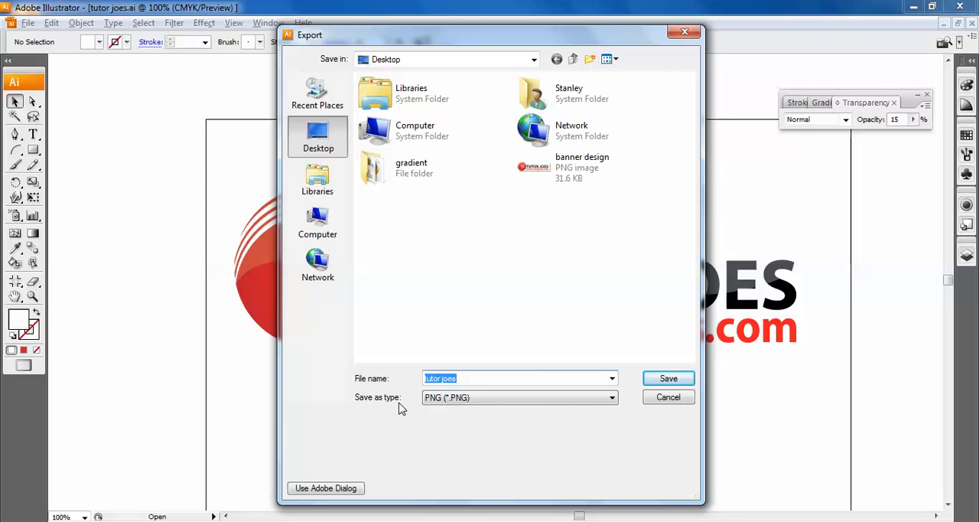
{"action": "left_click", "coordinate": [470, 398]}
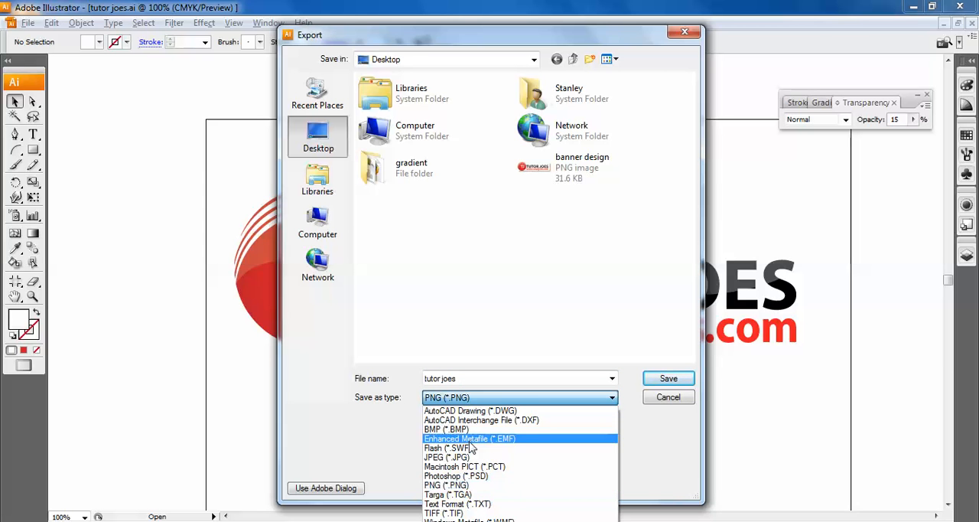
{"action": "left_click", "coordinate": [473, 486]}
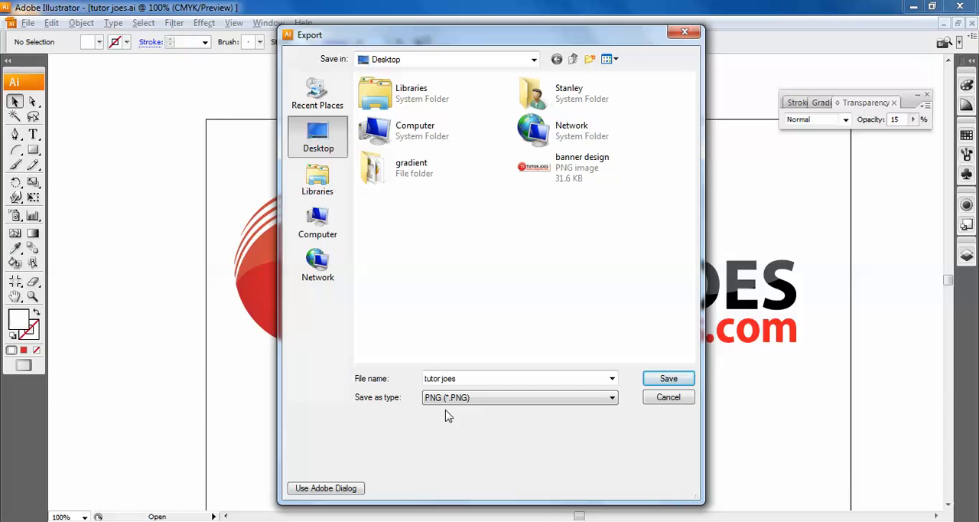
{"action": "left_click", "coordinate": [670, 379]}
{"action": "left_click", "coordinate": [670, 379]}
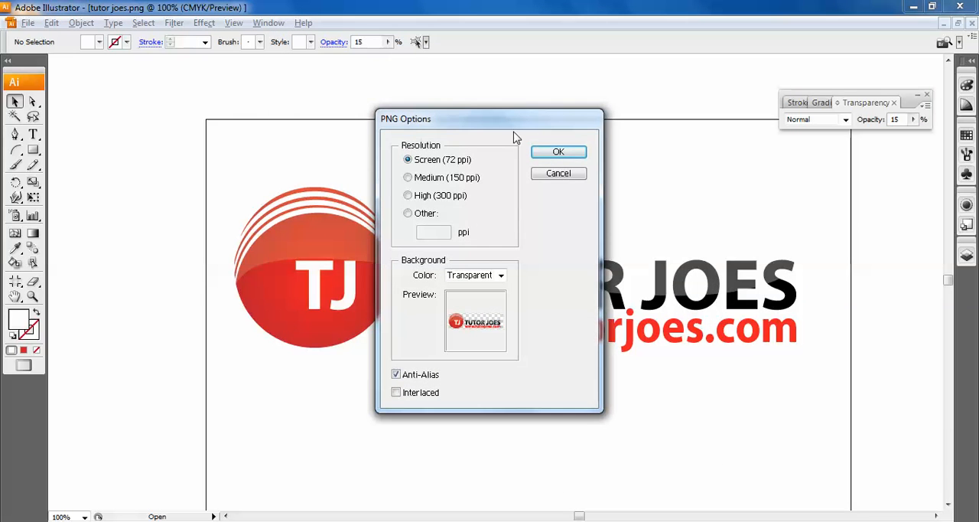
{"action": "left_click", "coordinate": [499, 277]}
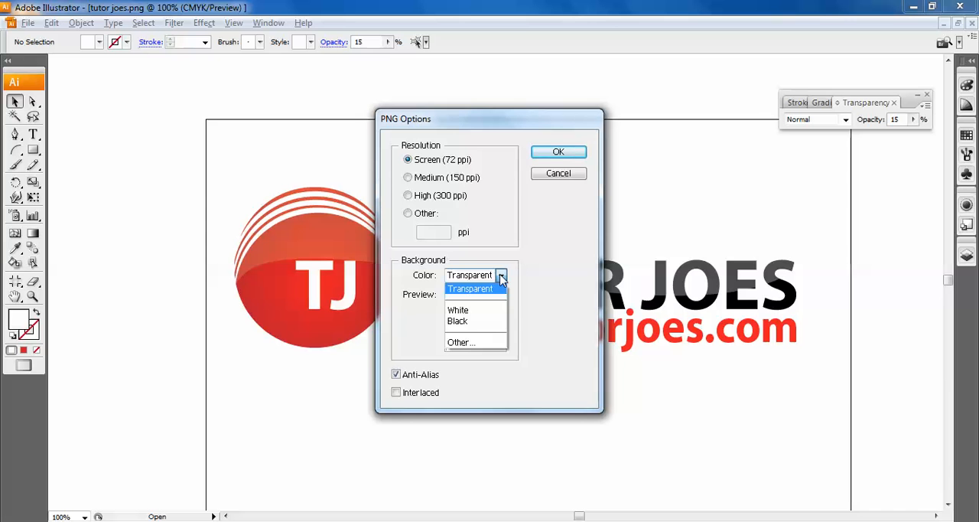
{"action": "left_click", "coordinate": [568, 149]}
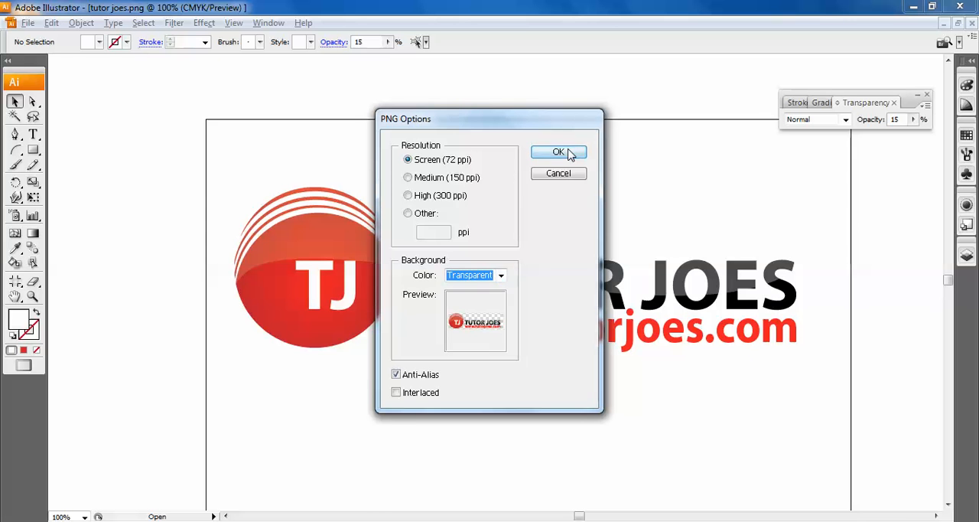
{"action": "left_click", "coordinate": [570, 154]}
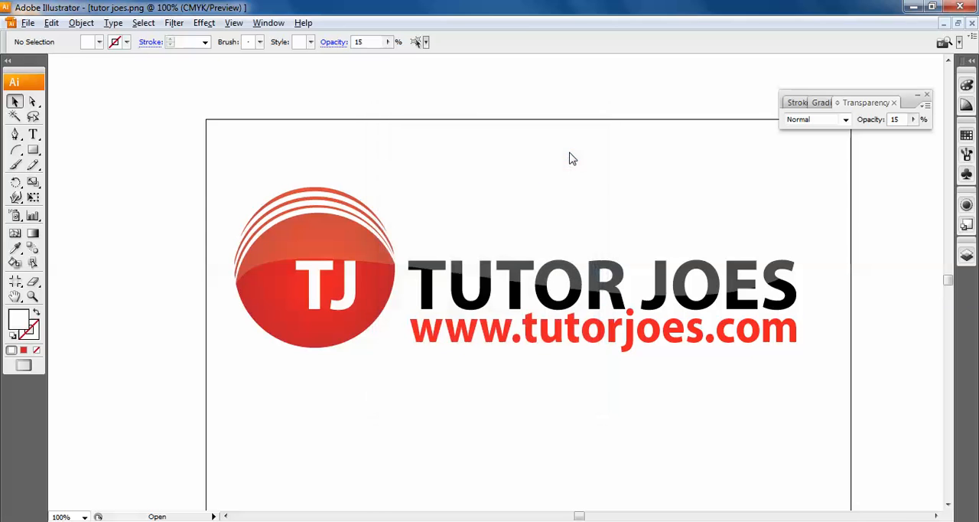